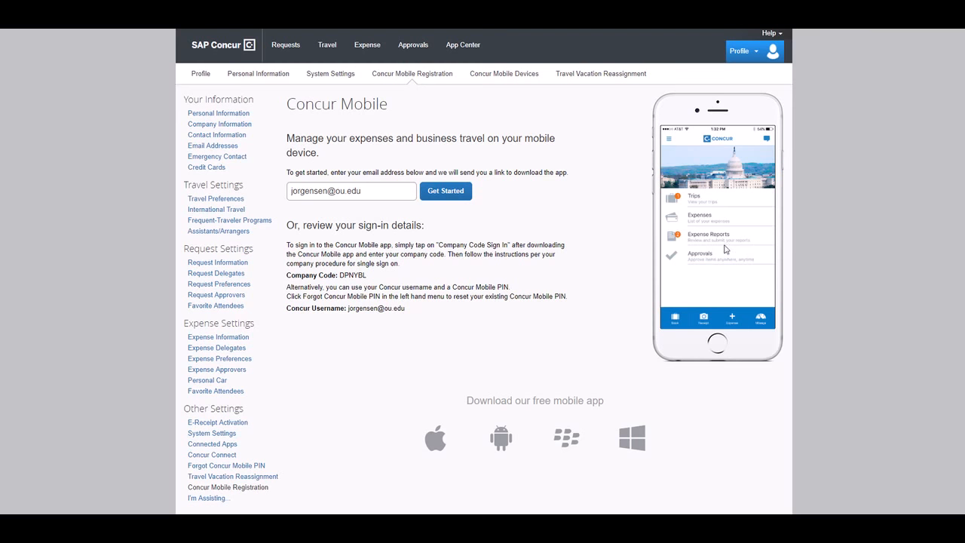
# Start a new travel request and enter the traveller's example trip name.
pyautogui.click(287, 50)
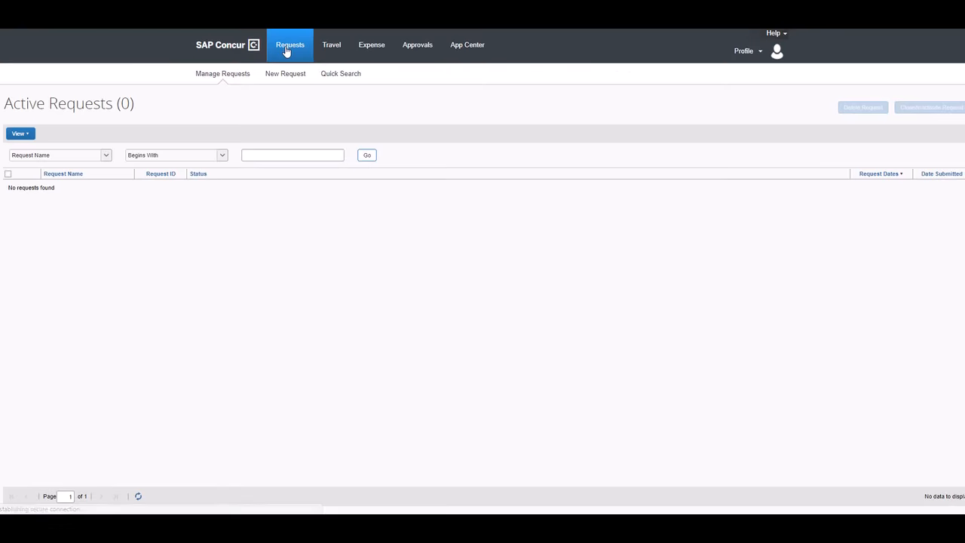
pyautogui.click(287, 76)
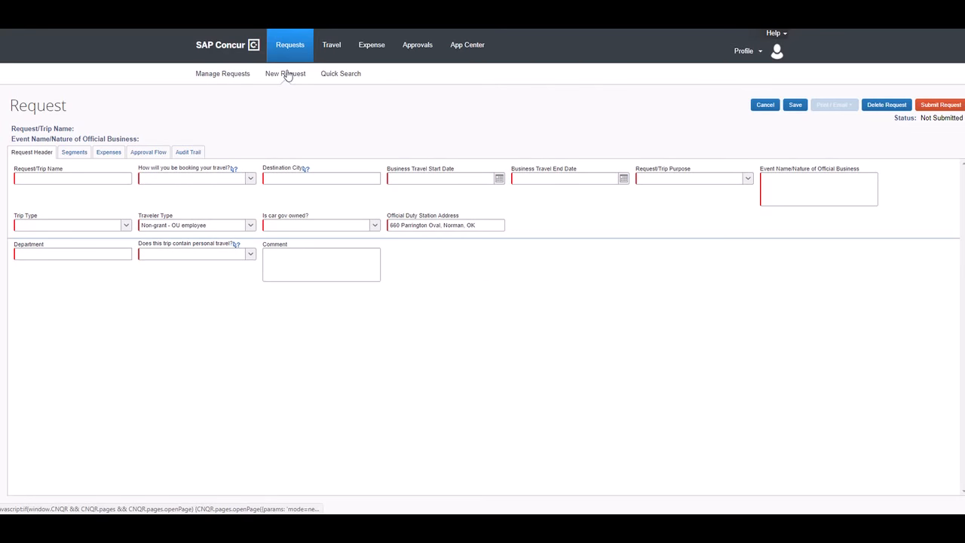
pyautogui.click(99, 176)
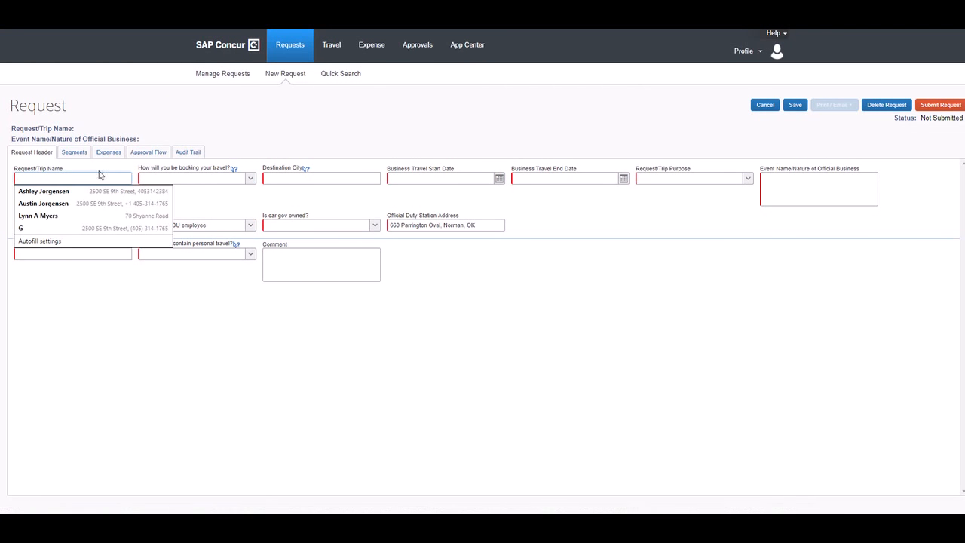
pyautogui.click(214, 99)
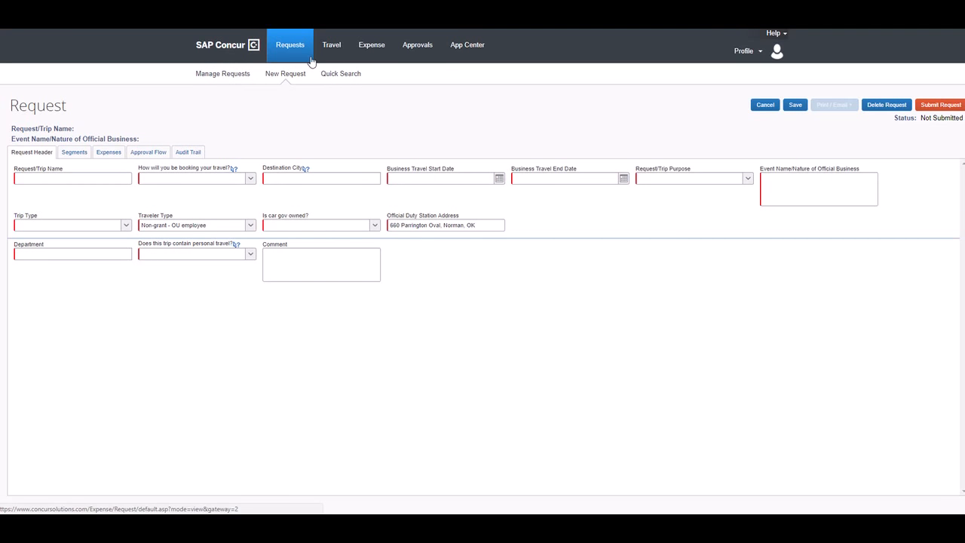
pyautogui.click(89, 176)
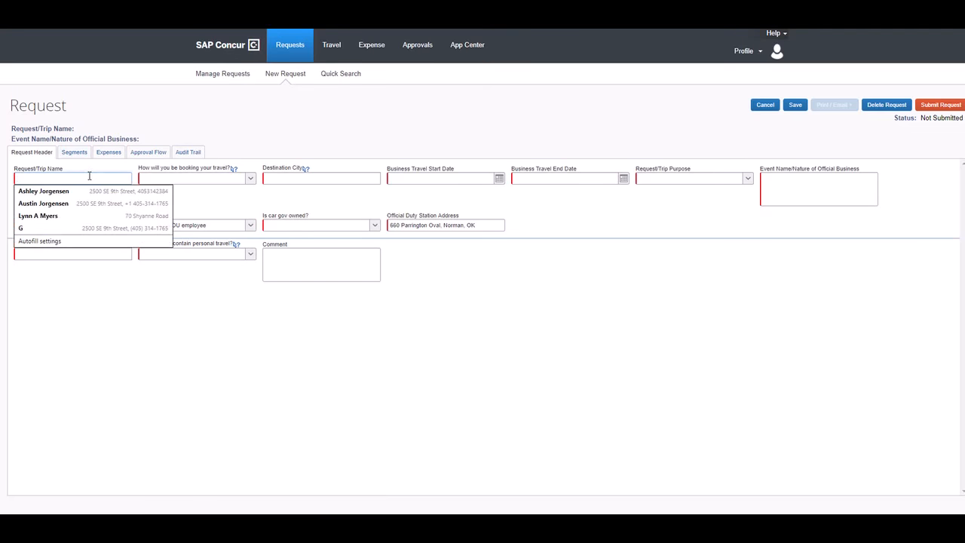
pyautogui.write('Ashley')
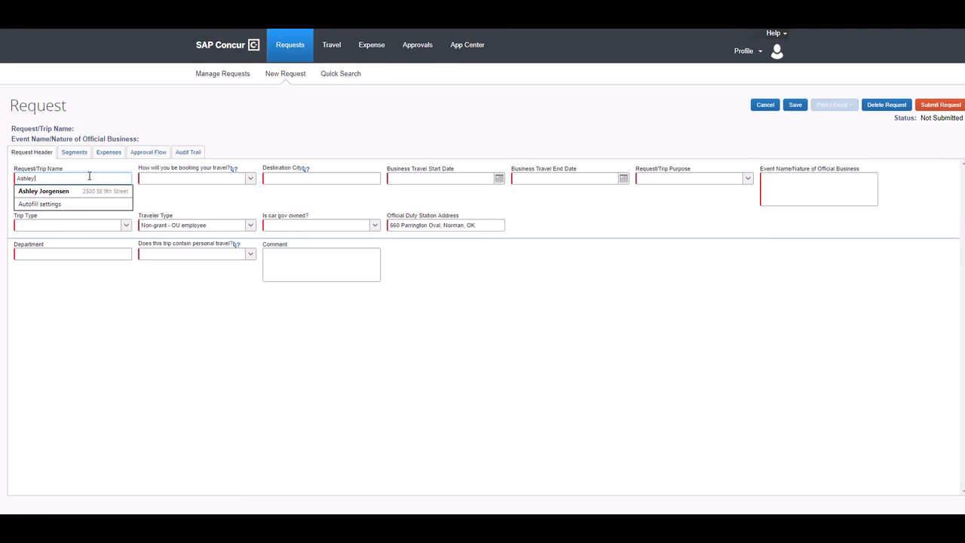
pyautogui.write("'s Trip Example")
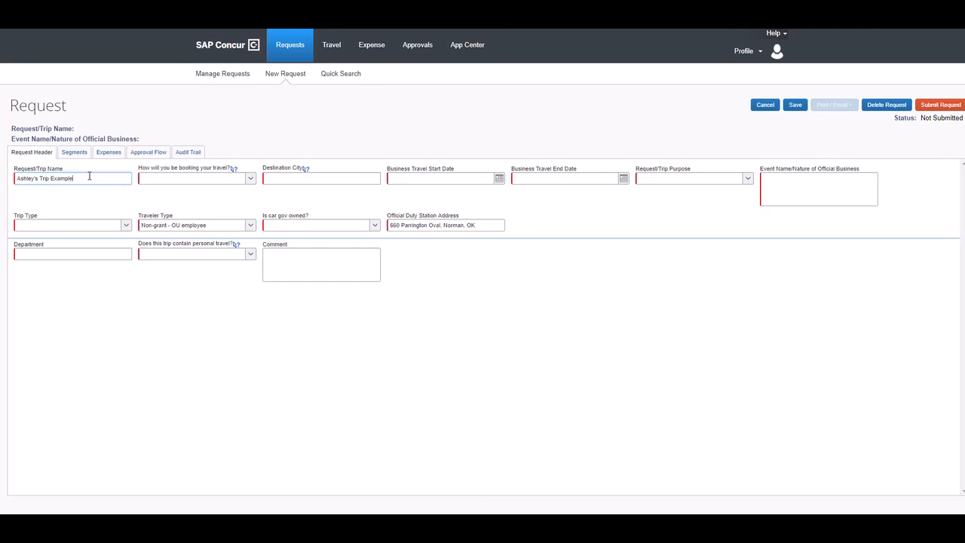
pyautogui.press('Tab')
# Show the options for 'How will you be booking your travel?'.
pyautogui.click(252, 181)
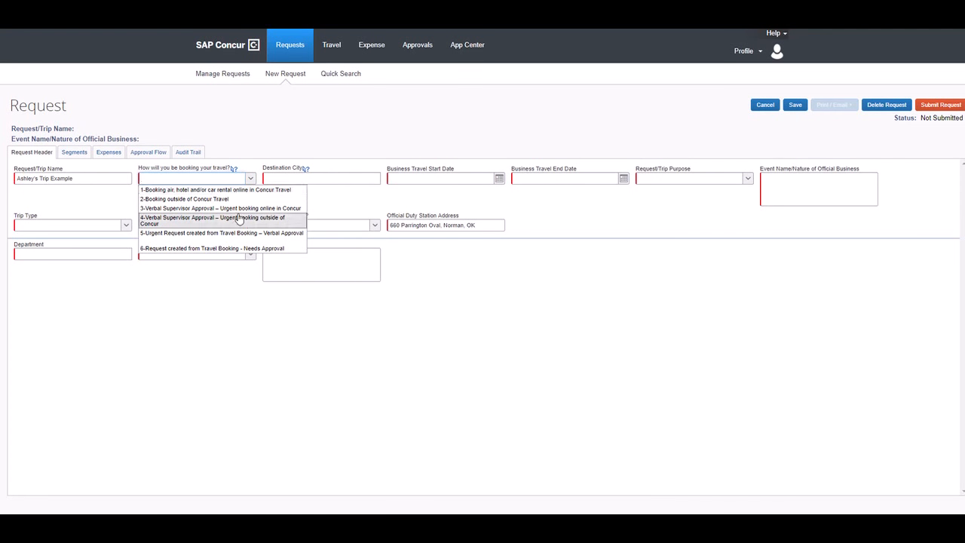
# Choose online booking in Concur Travel, with George Bush Intercontinental (IAH), Houston as the destination.
pyautogui.click(224, 190)
pyautogui.click(286, 177)
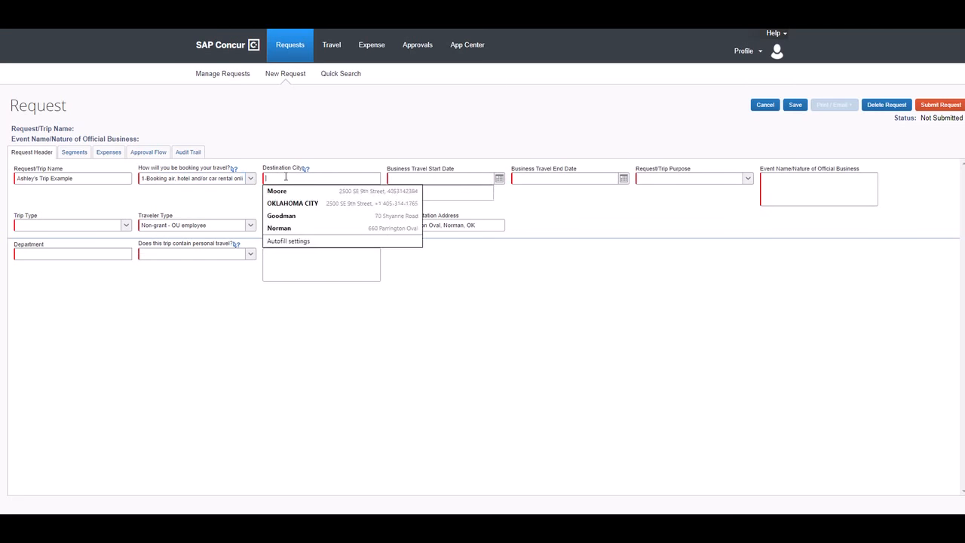
pyautogui.click(321, 138)
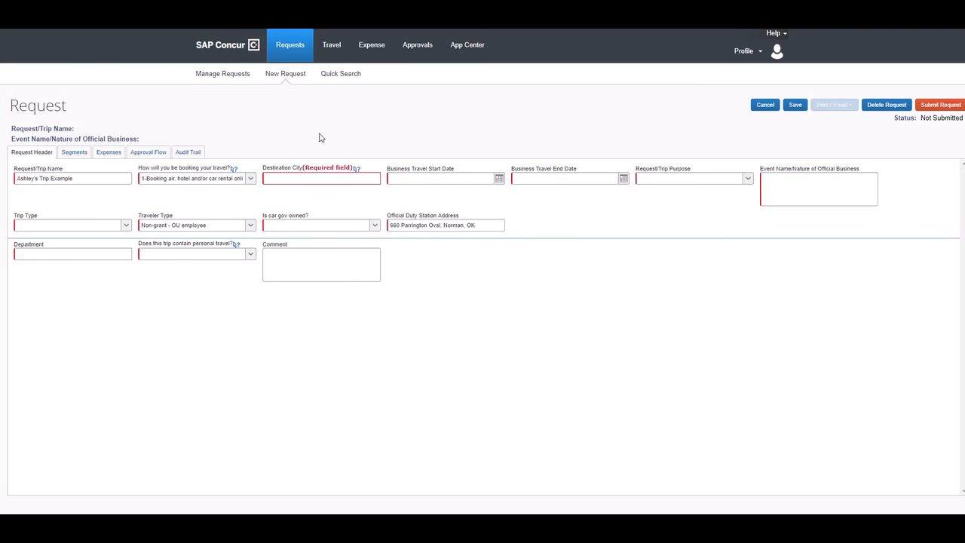
pyautogui.click(318, 177)
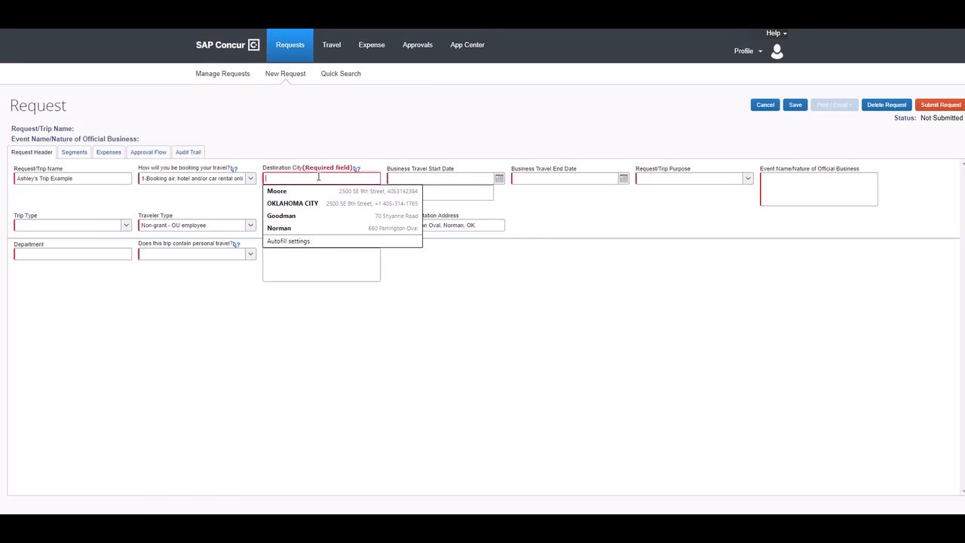
pyautogui.write('Houston')
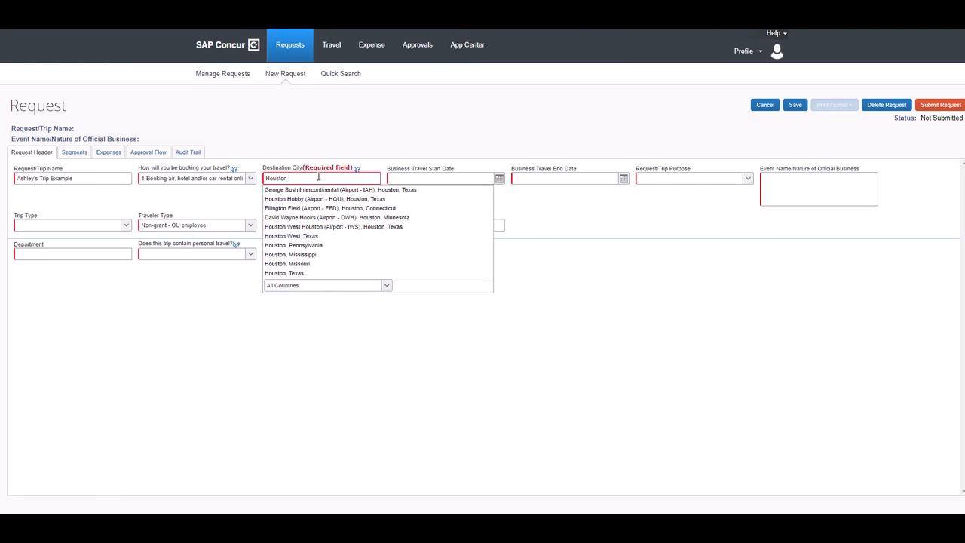
pyautogui.click(335, 189)
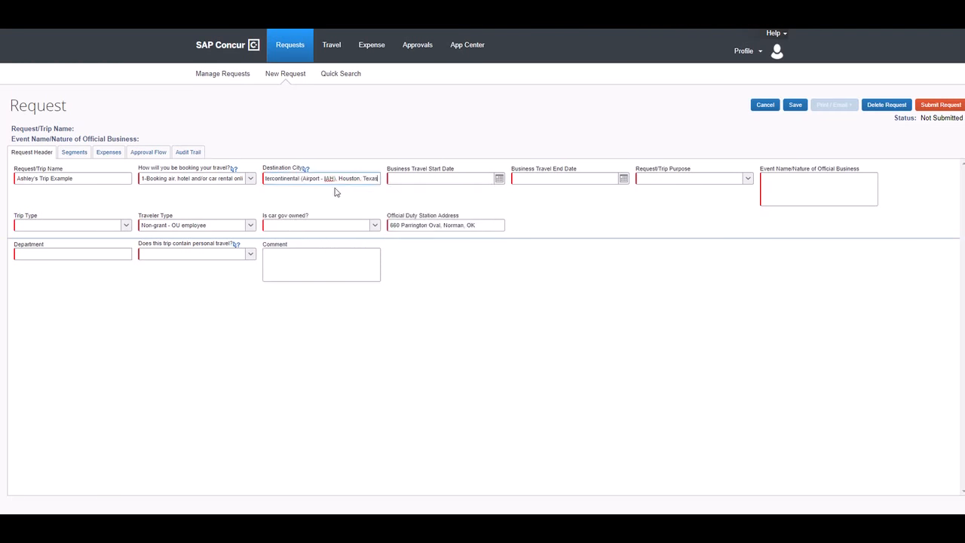
# Set the travel dates to 10/04/2018 through 10/08/2018.
pyautogui.click(428, 178)
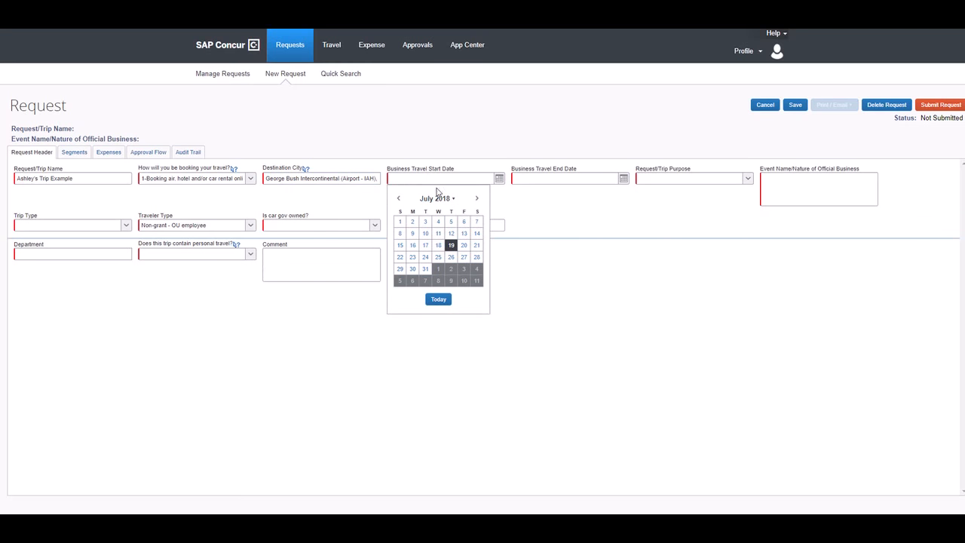
pyautogui.click(476, 199)
pyautogui.click(476, 198)
pyautogui.click(476, 198)
pyautogui.click(476, 198)
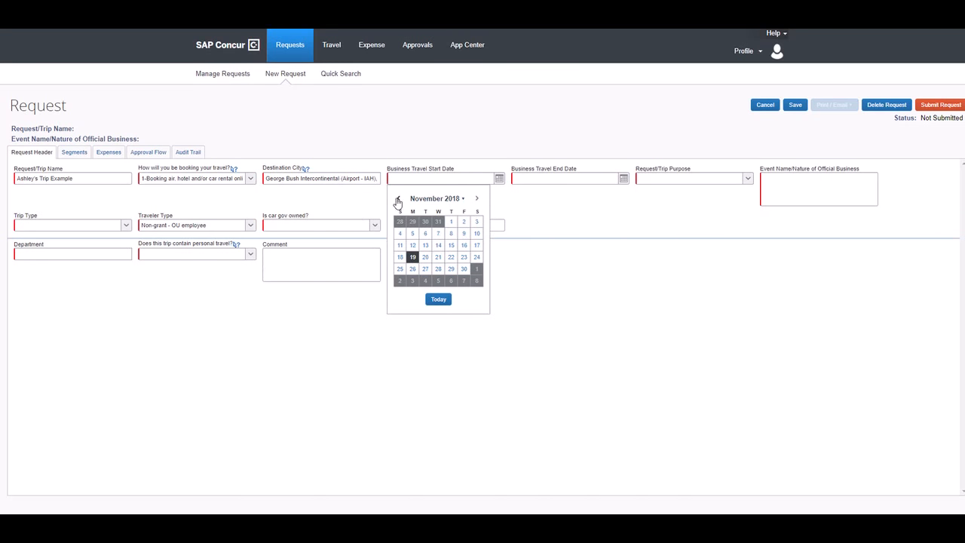
pyautogui.click(398, 198)
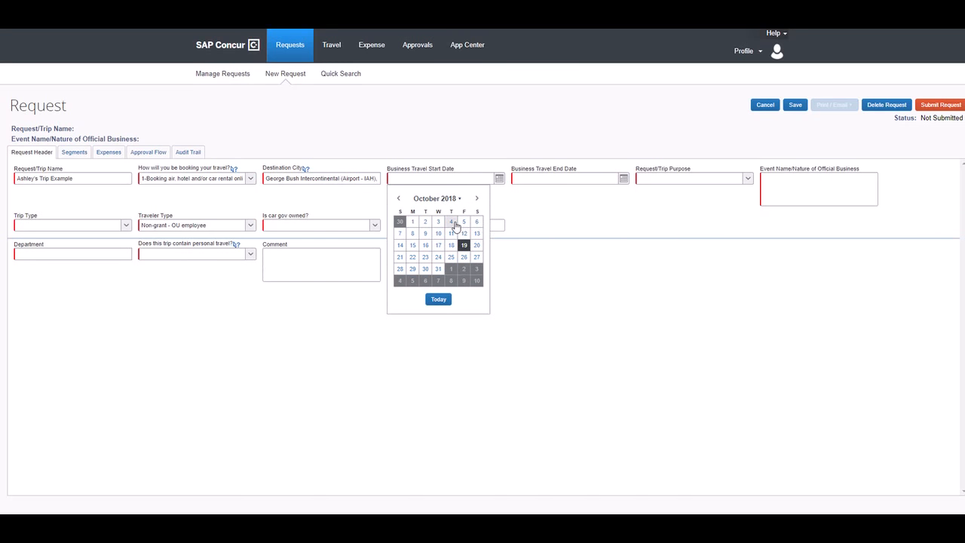
pyautogui.click(451, 222)
pyautogui.click(567, 179)
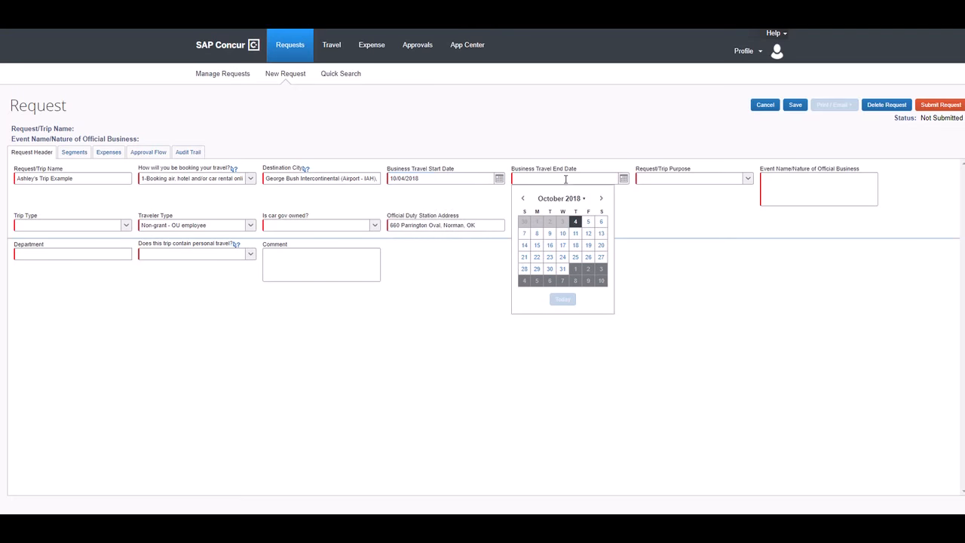
pyautogui.click(537, 233)
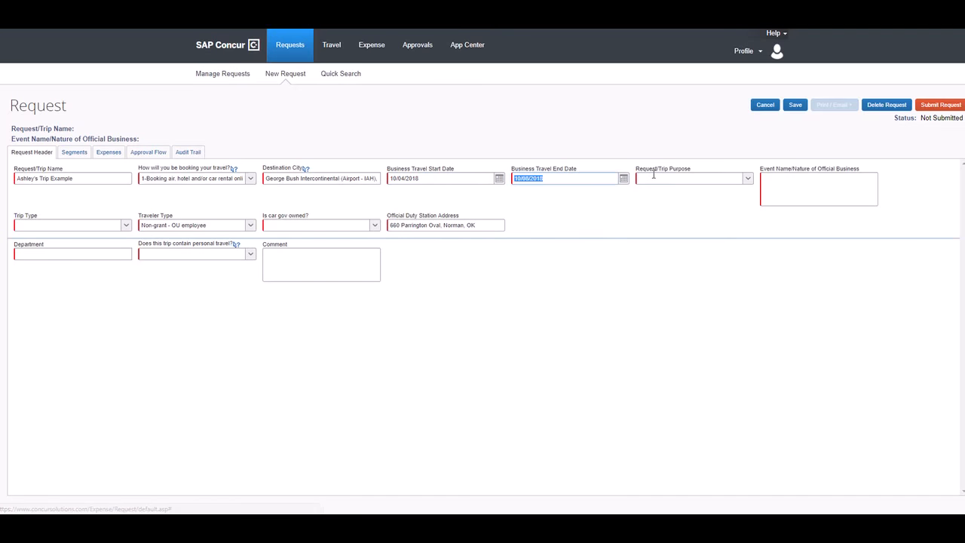
pyautogui.press('Tab')
# Set purpose Conference Attendee/Participant, enter the research conference event name, and trip type Out of State Travel.
pyautogui.click(749, 180)
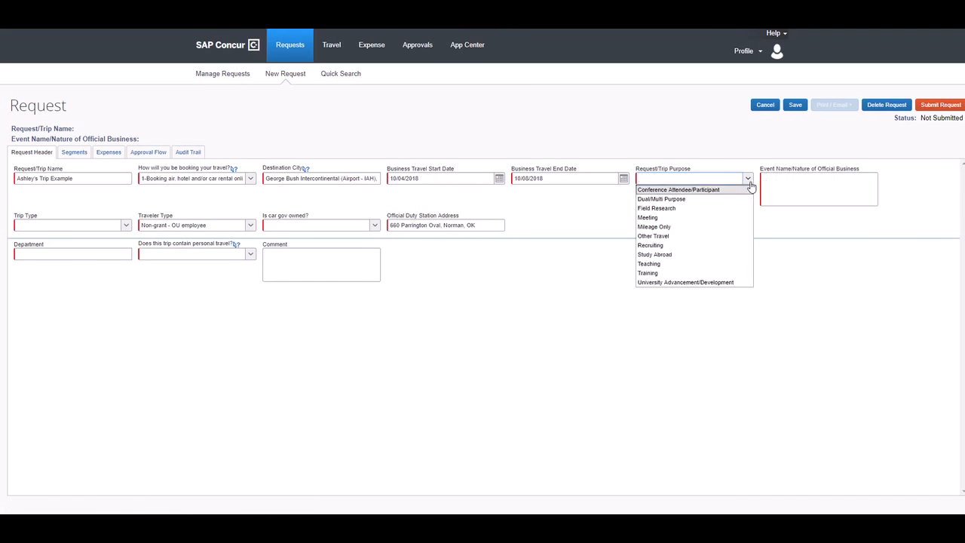
pyautogui.click(728, 189)
pyautogui.click(789, 175)
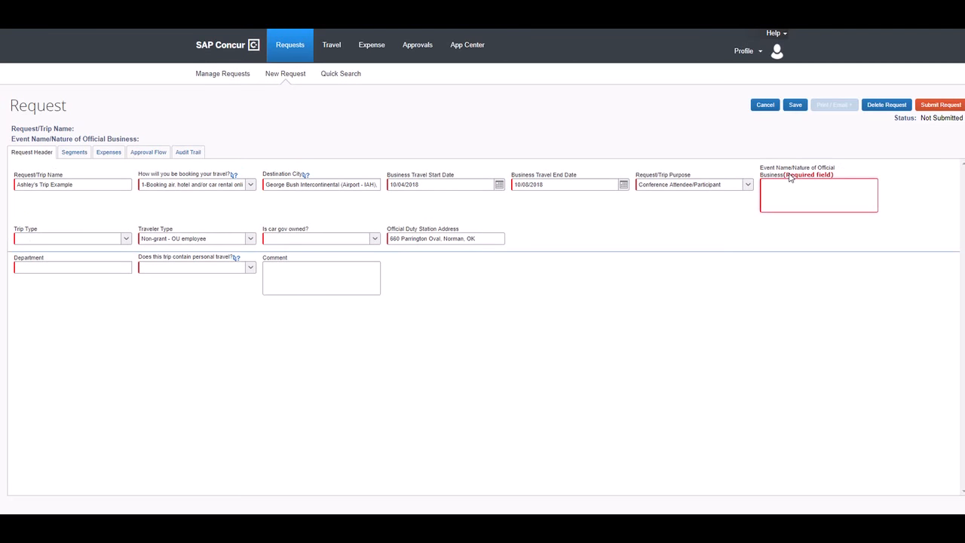
pyautogui.write("Ashley's")
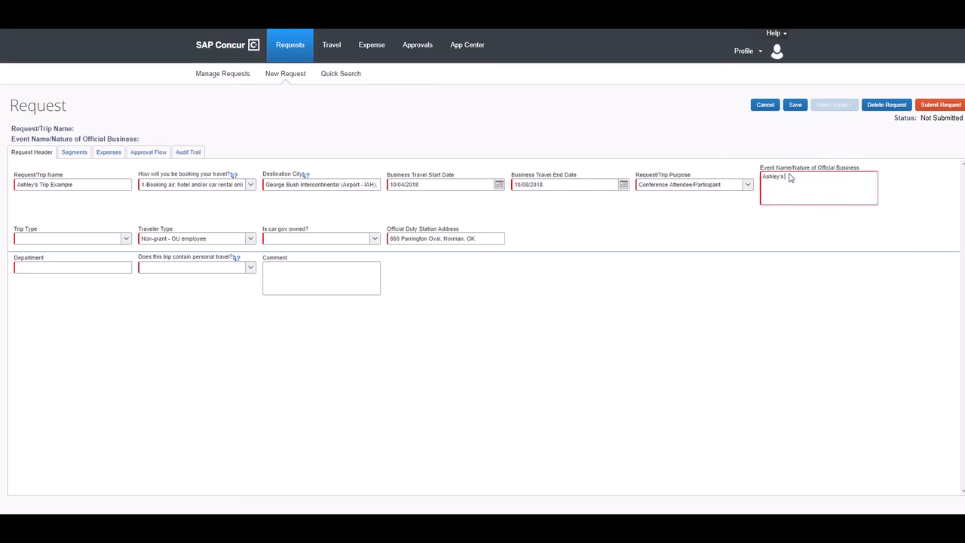
pyautogui.write(' Research Confe')
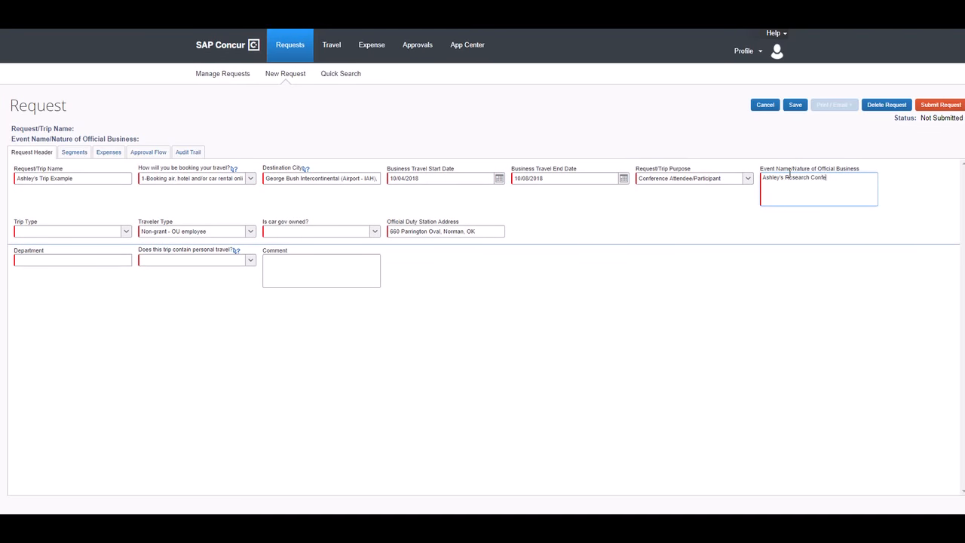
pyautogui.write('rence')
pyautogui.click(48, 231)
pyautogui.click(125, 231)
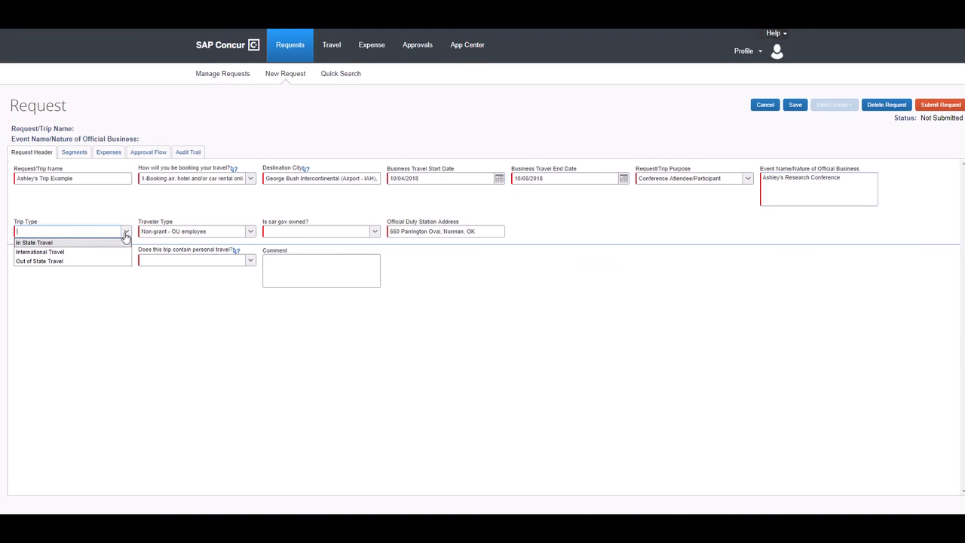
pyautogui.click(85, 262)
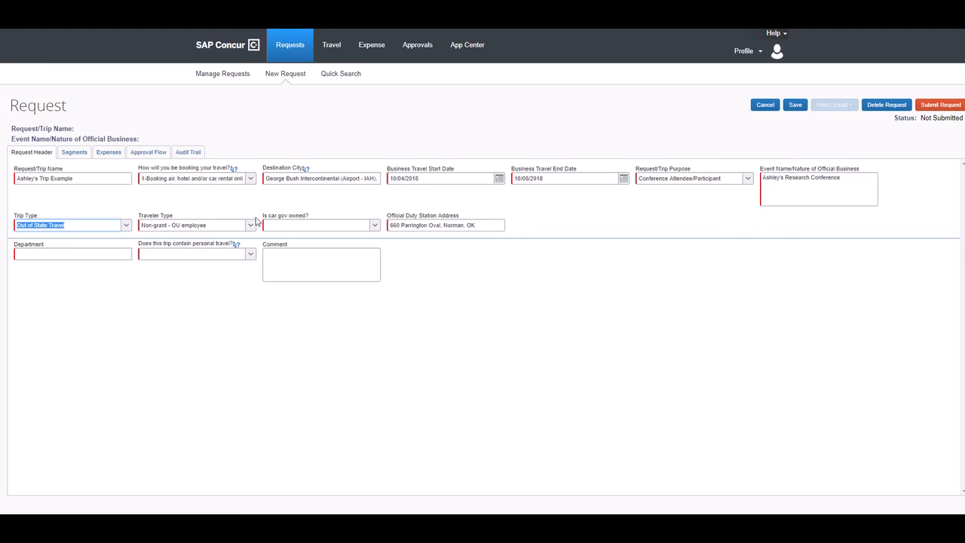
# Keep traveler type Non-grant - OU employee and answer No to the government-owned car question.
pyautogui.click(250, 226)
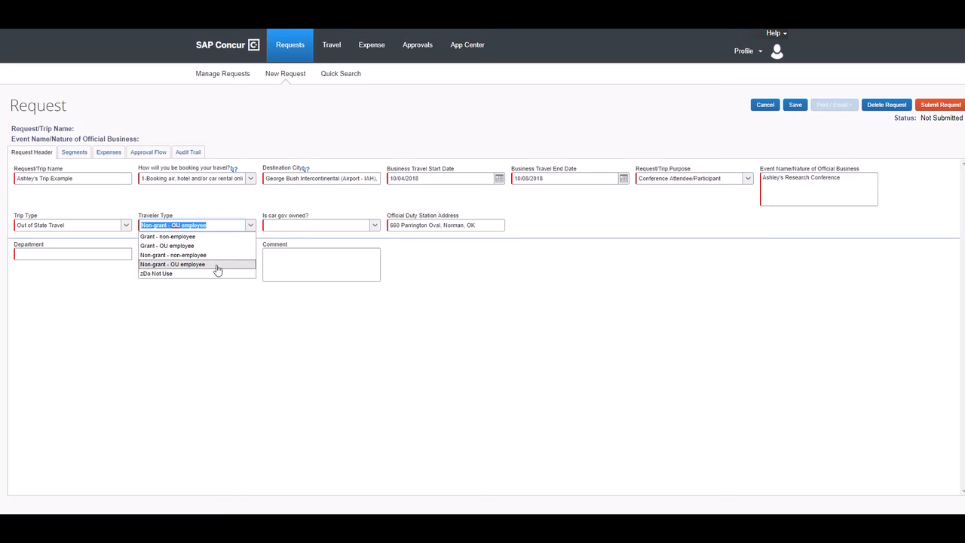
pyautogui.click(216, 267)
pyautogui.click(317, 224)
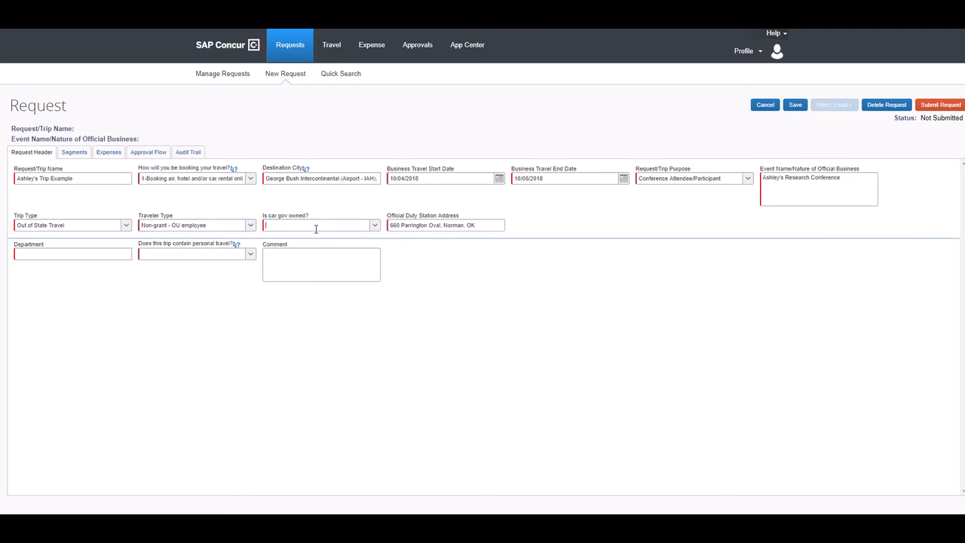
pyautogui.click(373, 226)
pyautogui.click(360, 244)
pyautogui.press('Tab')
# Set the department to PSYCHOLOGY and answer No to personal travel.
pyautogui.click(101, 254)
pyautogui.write('Psychology')
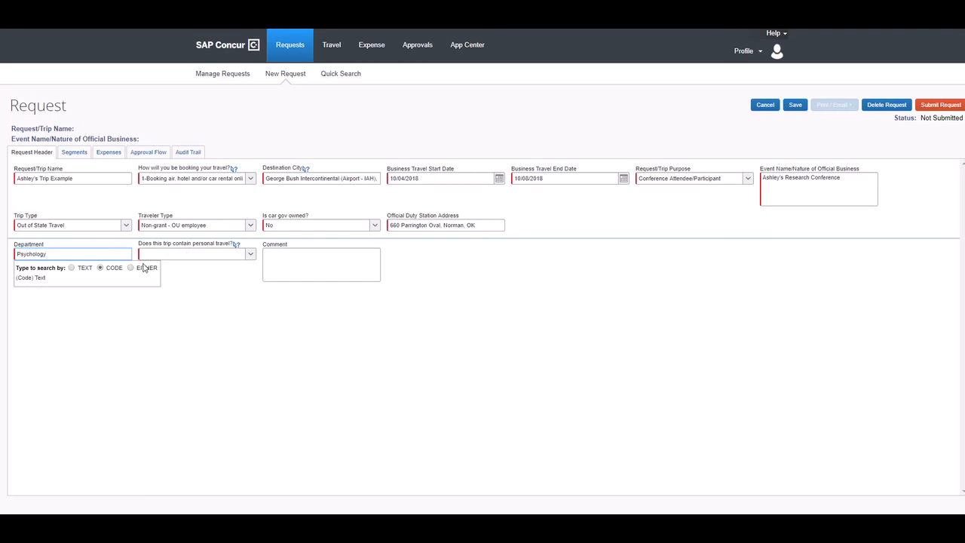
pyautogui.click(73, 268)
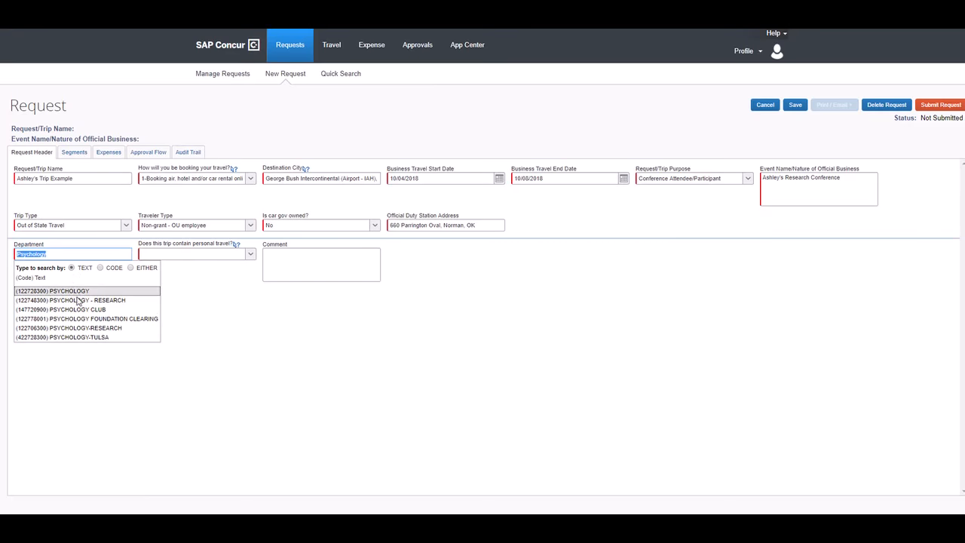
pyautogui.click(104, 285)
pyautogui.click(194, 254)
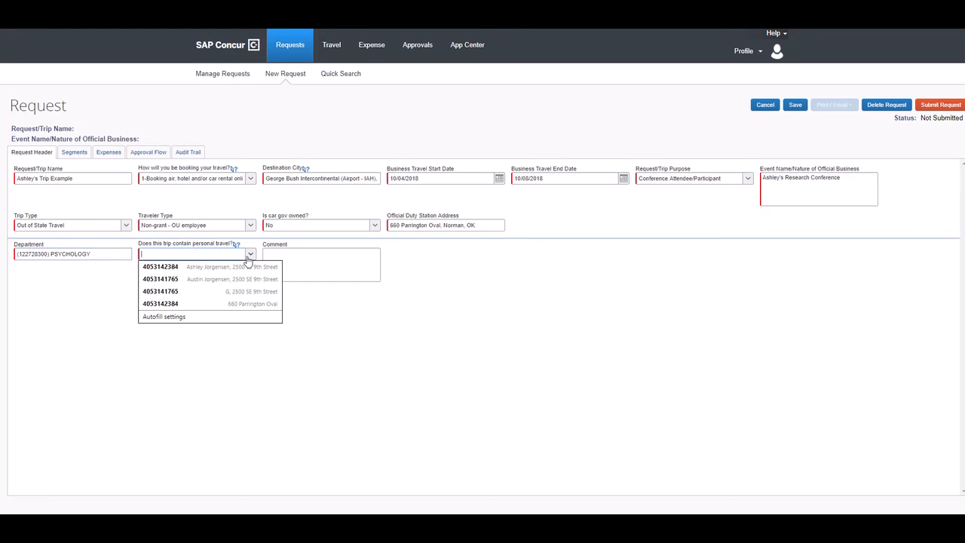
pyautogui.click(239, 265)
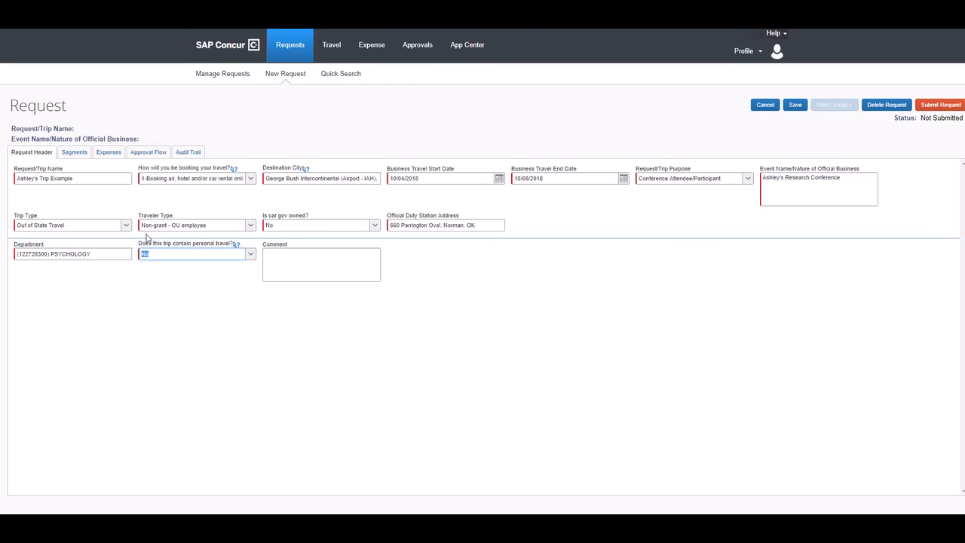
# Comment that Graduate Student Senate funding of $300 is still awaiting approval, then save the header.
pyautogui.click(320, 264)
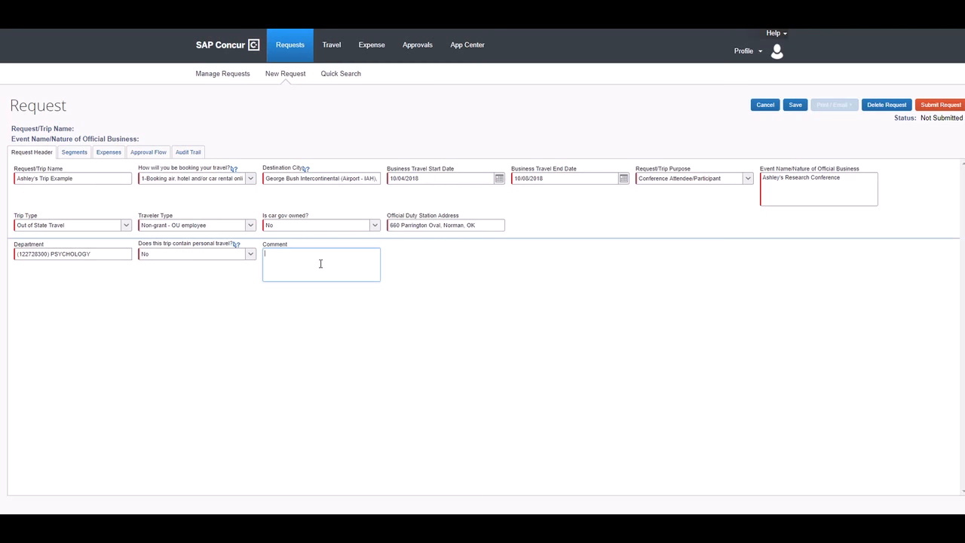
pyautogui.write('Requested funding from Graduate Student Senat')
pyautogui.write('e for S')
pyautogui.write('300, still waiting approval')
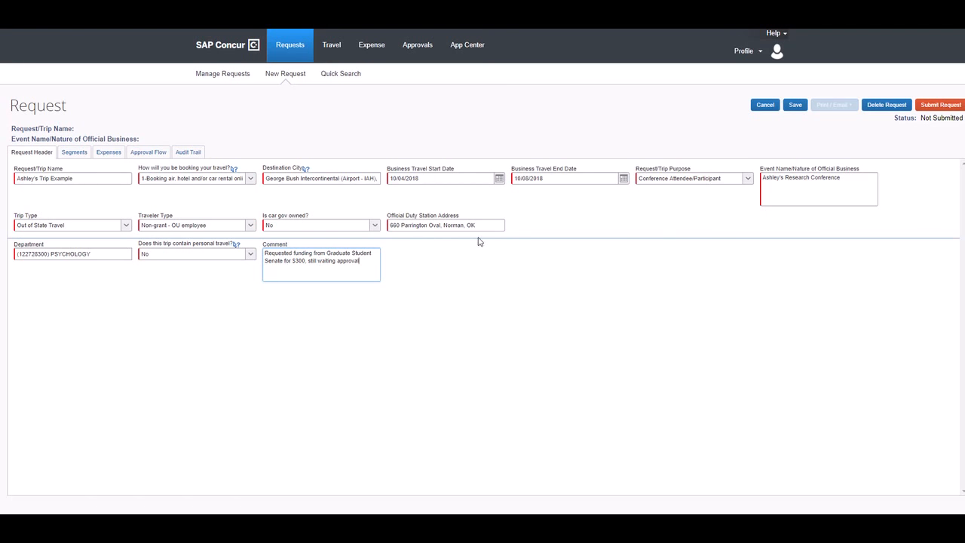
pyautogui.click(75, 158)
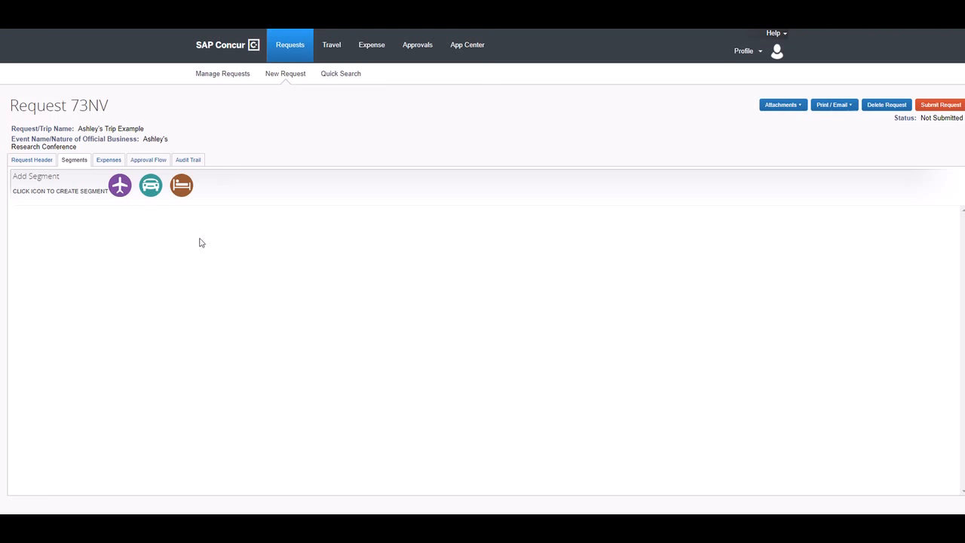
pyautogui.click(122, 187)
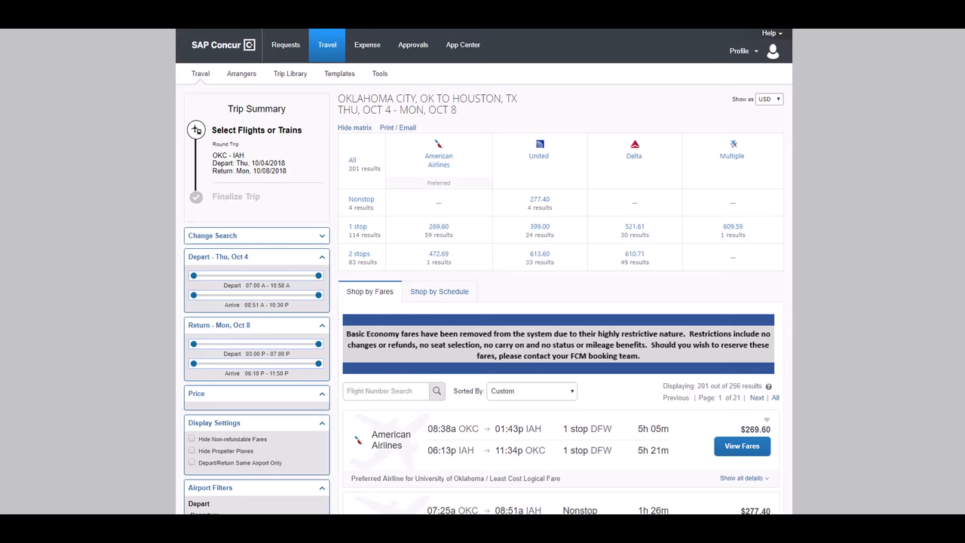
# Check flight fares on a travel website in a new browser tab.
pyautogui.hotkey('ctrl', 't')
pyautogui.write('conc')
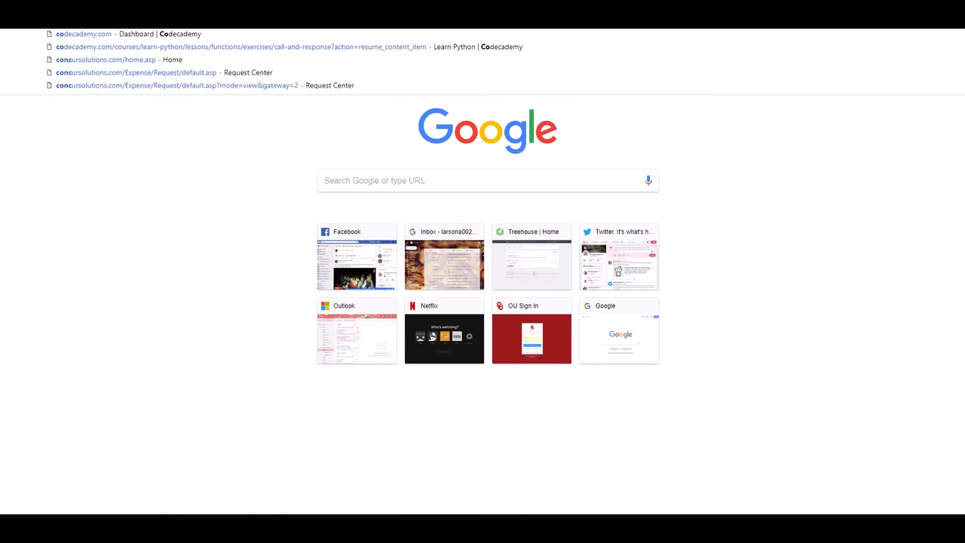
pyautogui.press('BackSpace')
pyautogui.press('BackSpace')
pyautogui.press('BackSpace')
pyautogui.press('BackSpace')
pyautogui.write('trav')
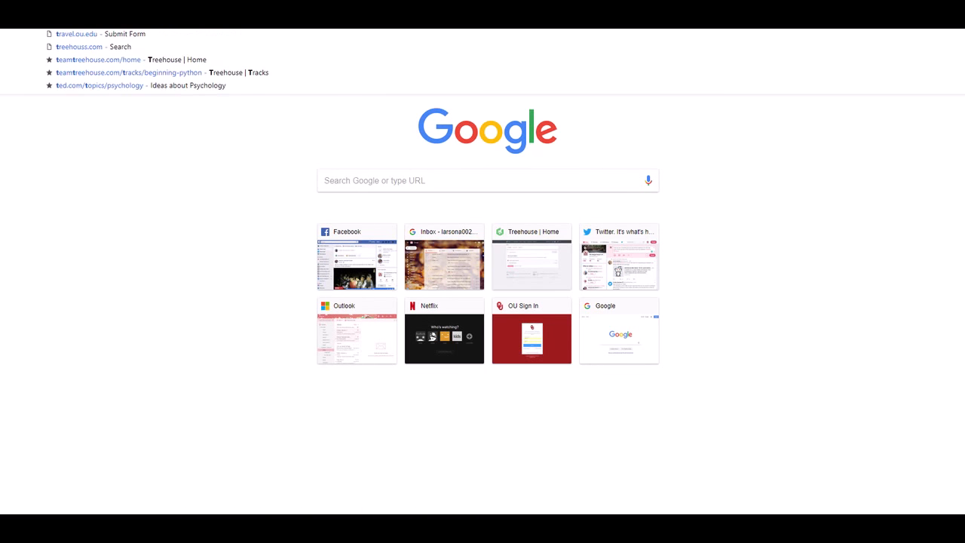
pyautogui.press('Return')
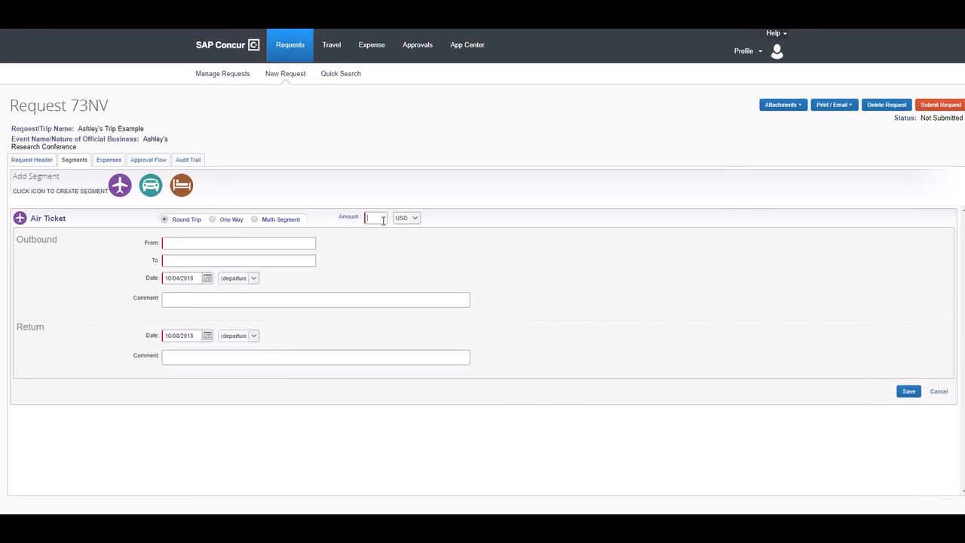
# Save a $205 round-trip air ticket from Will Rogers World (OKC) to George Bush Intercontinental (IAH).
pyautogui.click(382, 219)
pyautogui.write('250')
pyautogui.press('BackSpace')
pyautogui.press('BackSpace')
pyautogui.write('05')
pyautogui.click(256, 242)
pyautogui.write('Okc')
pyautogui.click(254, 254)
pyautogui.click(233, 262)
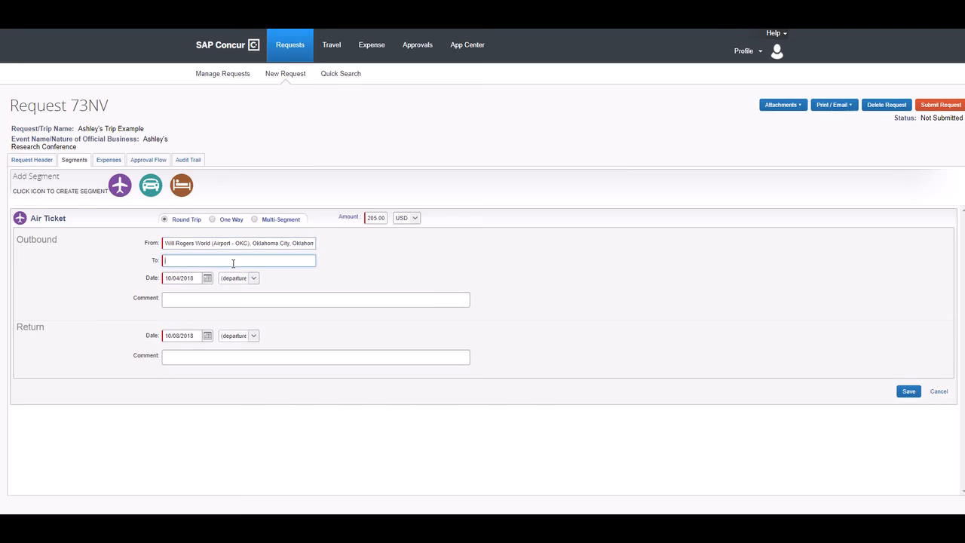
pyautogui.write('houston')
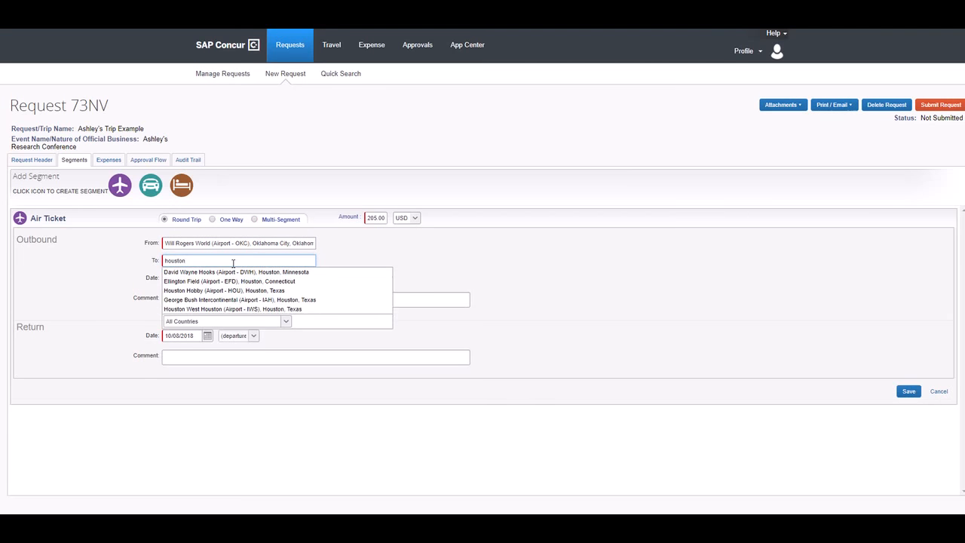
pyautogui.click(226, 299)
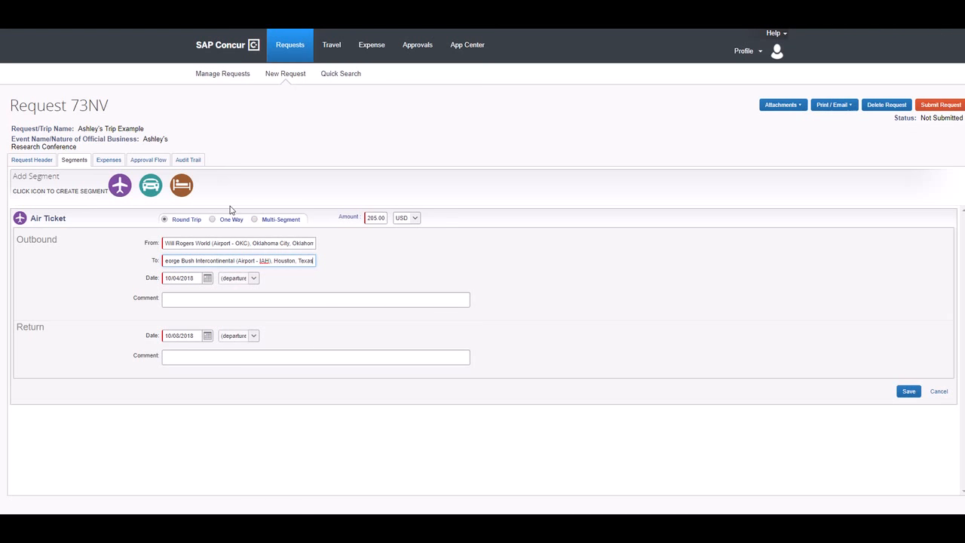
pyautogui.click(909, 390)
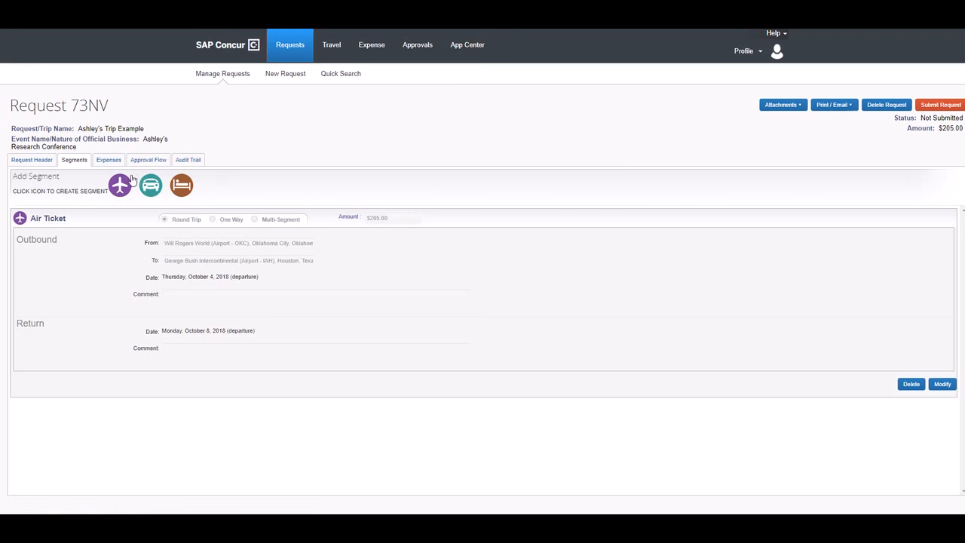
pyautogui.click(187, 191)
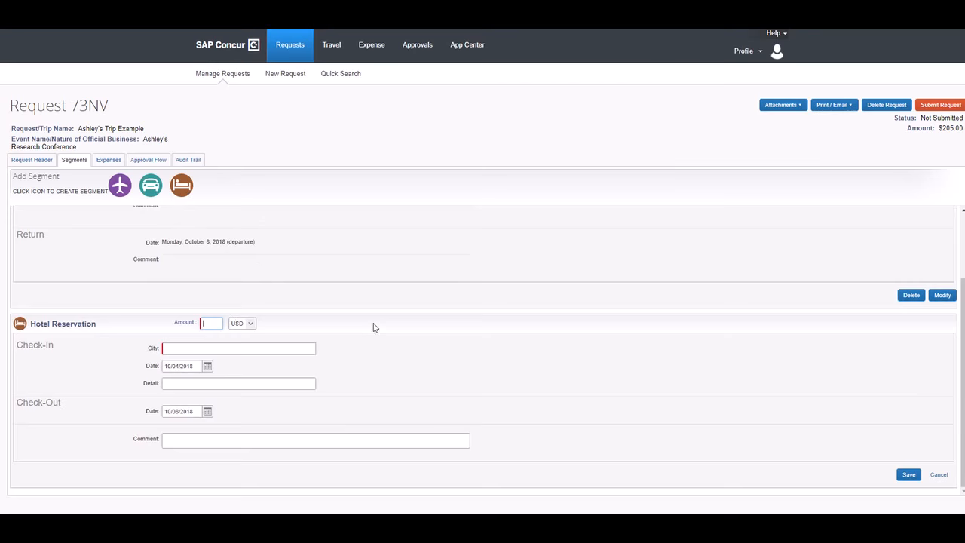
# Start a Hotel / Lodging expense dated 10/04/2018 for 105.00 USD.
pyautogui.scroll(2, 229, 267)
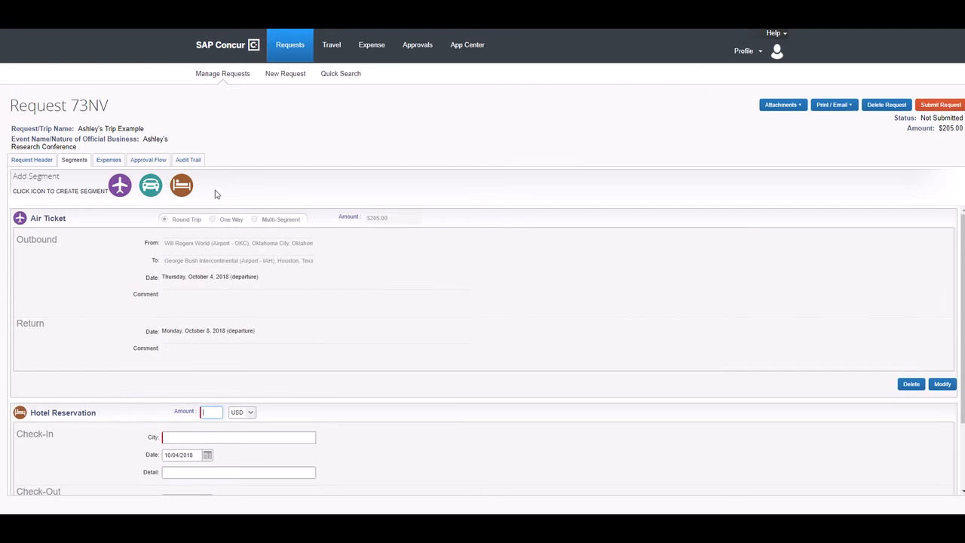
pyautogui.click(98, 160)
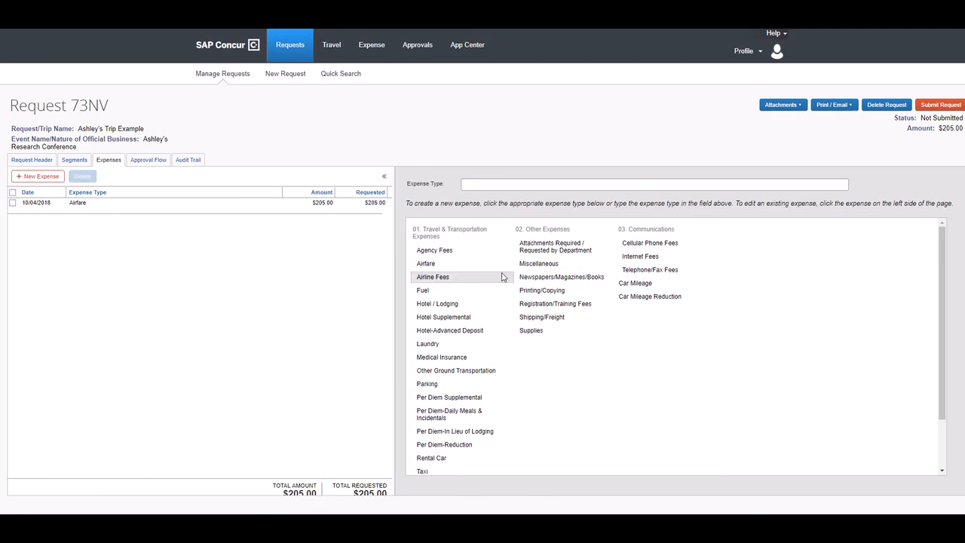
pyautogui.click(457, 305)
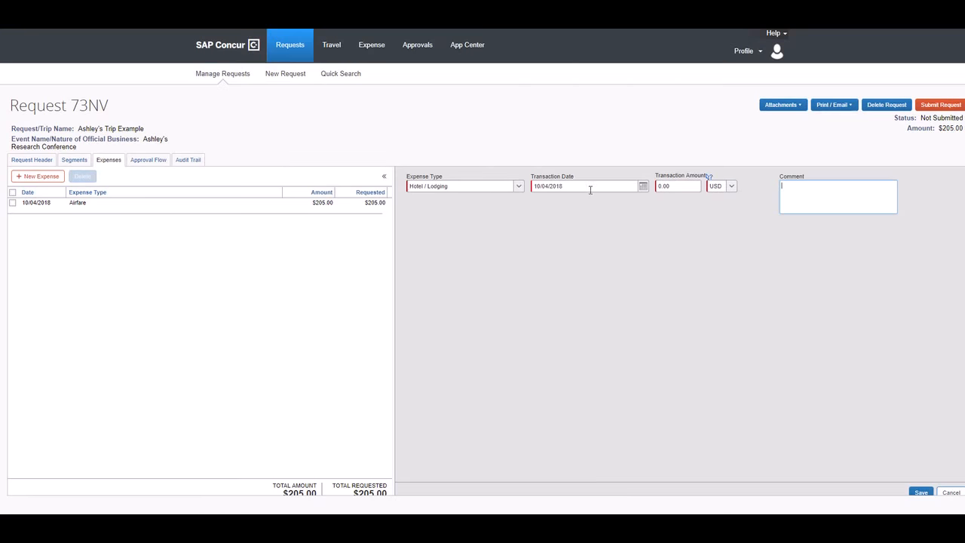
pyautogui.click(658, 185)
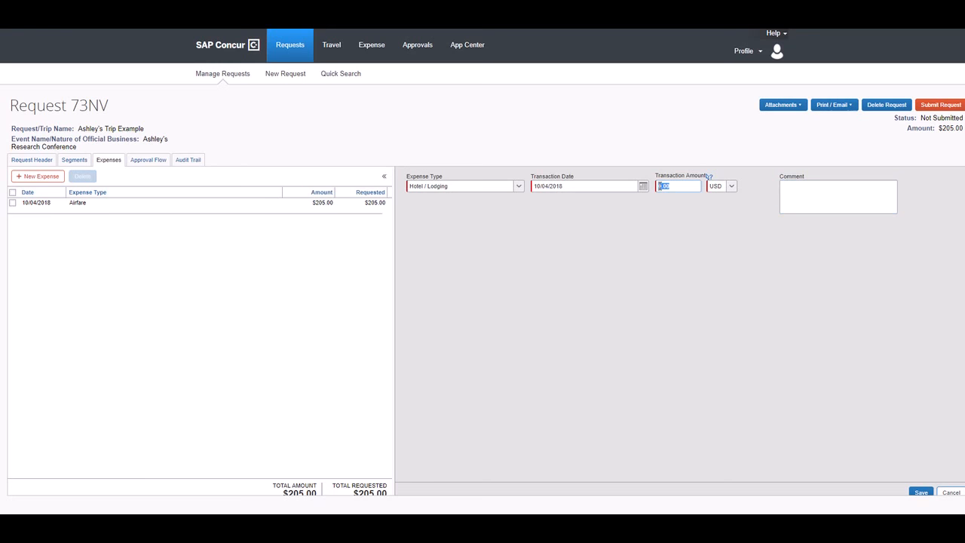
pyautogui.write('10')
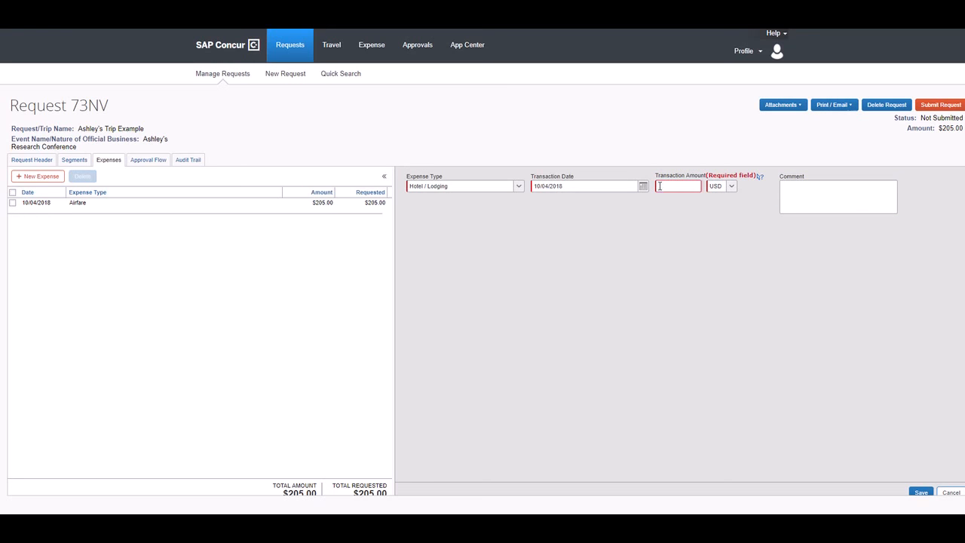
pyautogui.write('5')
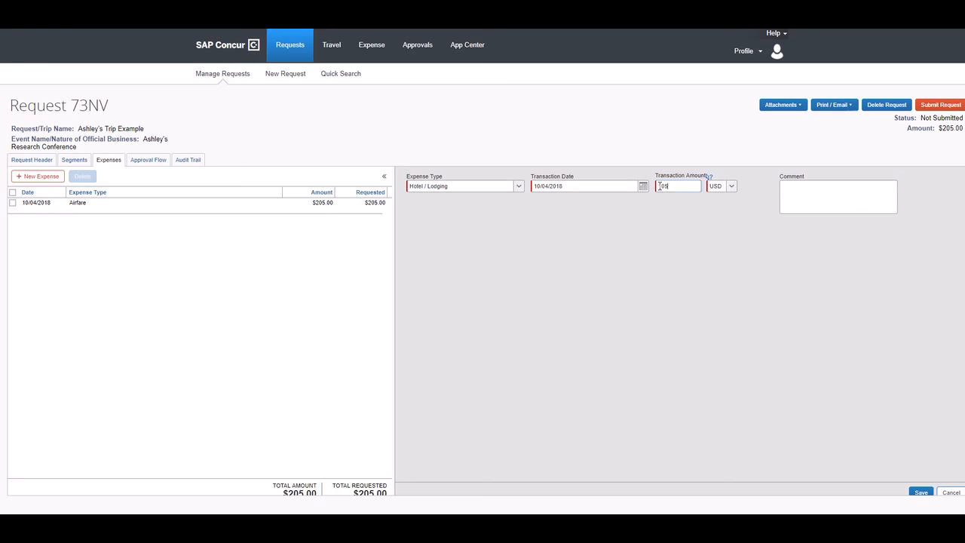
pyautogui.click(817, 189)
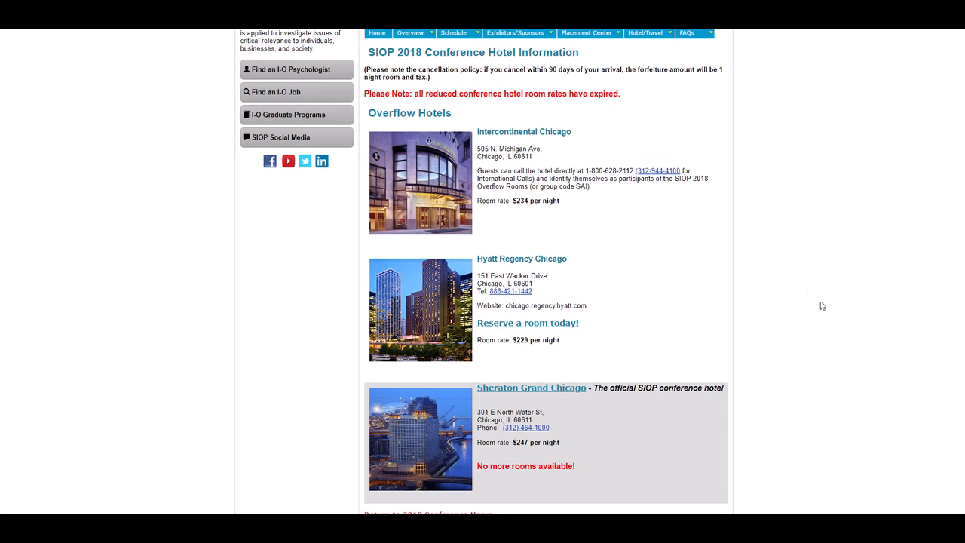
pyautogui.moveTo(454, 33)
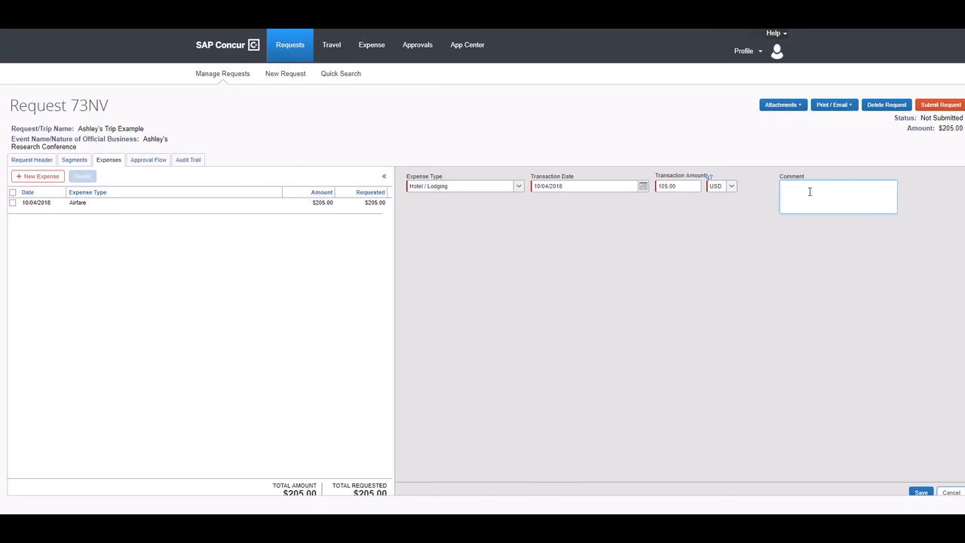
# Comment that the conference hotel is $234 versus Air BNB at $100 per night, and save.
pyautogui.write('HOtel')
pyautogui.press('BackSpace')
pyautogui.press('BackSpace')
pyautogui.write("el conference is $234. Air B'N")
pyautogui.press('BackSpace')
pyautogui.press('BackSpace')
pyautogui.write('BNB is $100 per night')
pyautogui.click(921, 493)
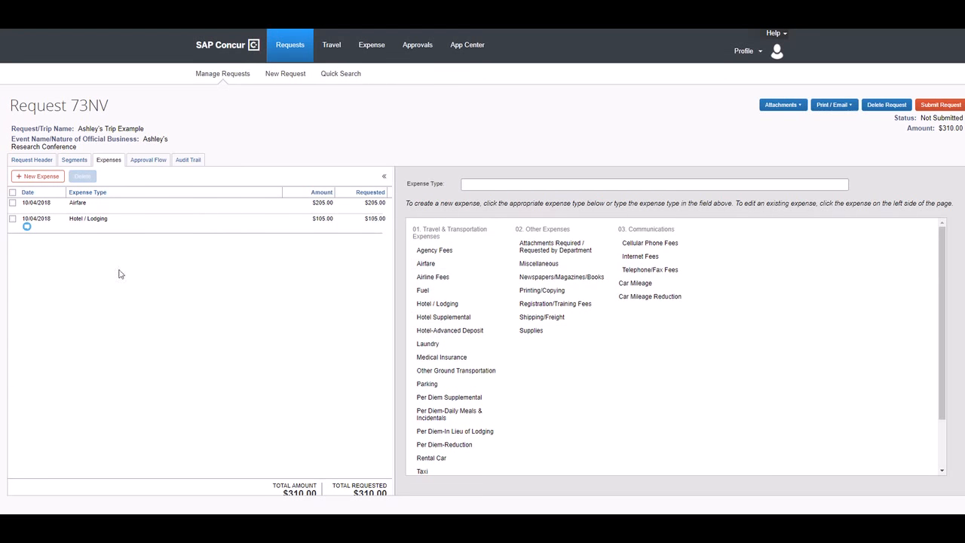
# Review the comment attached to the lodging expense.
pyautogui.click(27, 226)
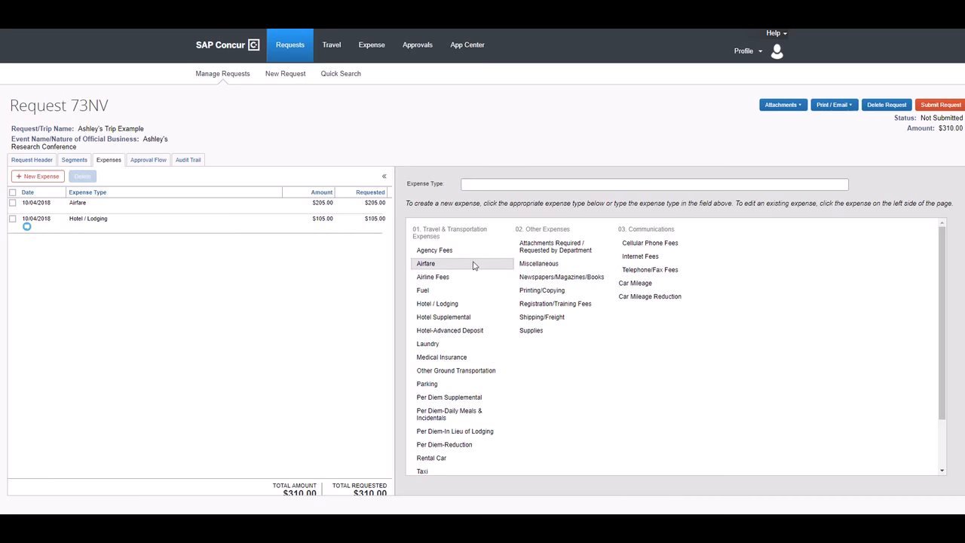
pyautogui.scroll(-1, 474, 263)
pyautogui.scroll(1, 480, 279)
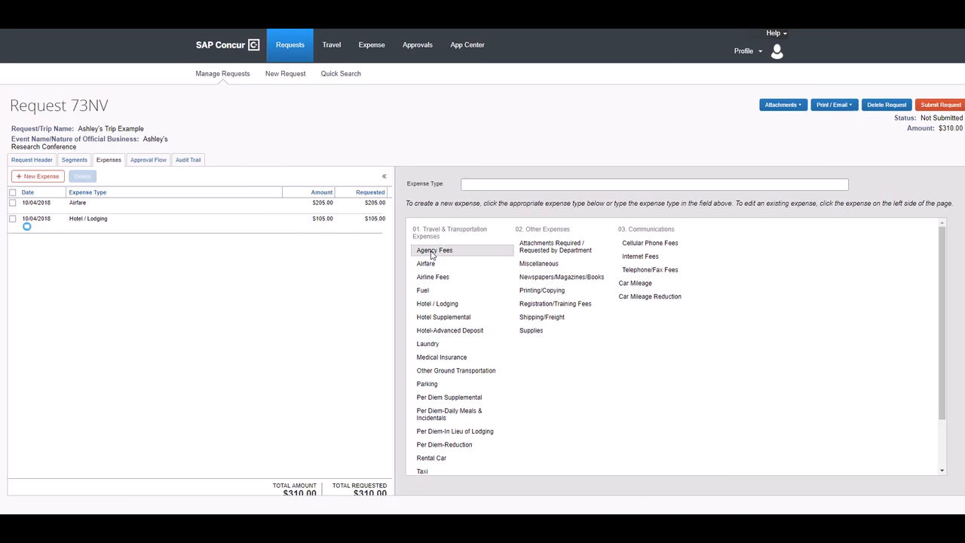
# Add a $235.00 Registration/Training Fees expense, bringing the total to $545.00.
pyautogui.click(551, 304)
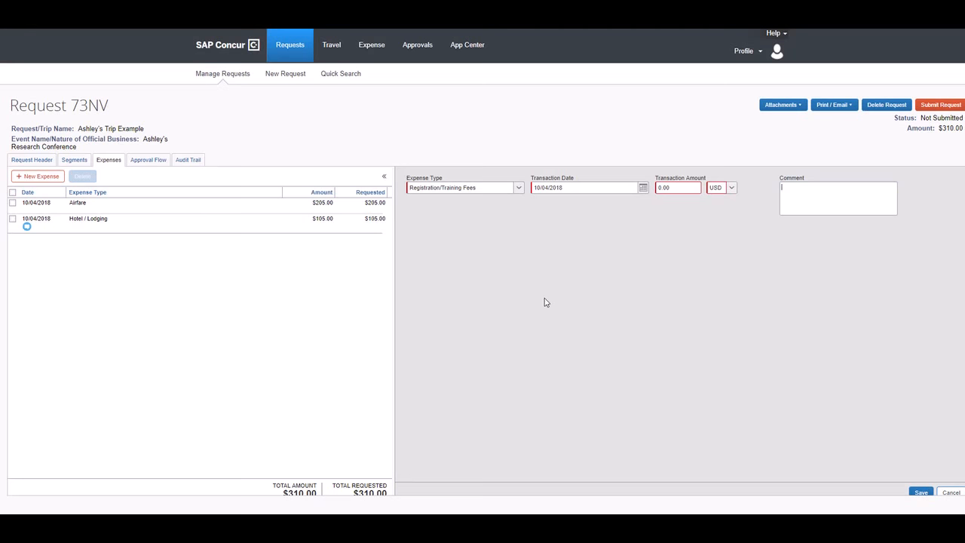
pyautogui.click(661, 187)
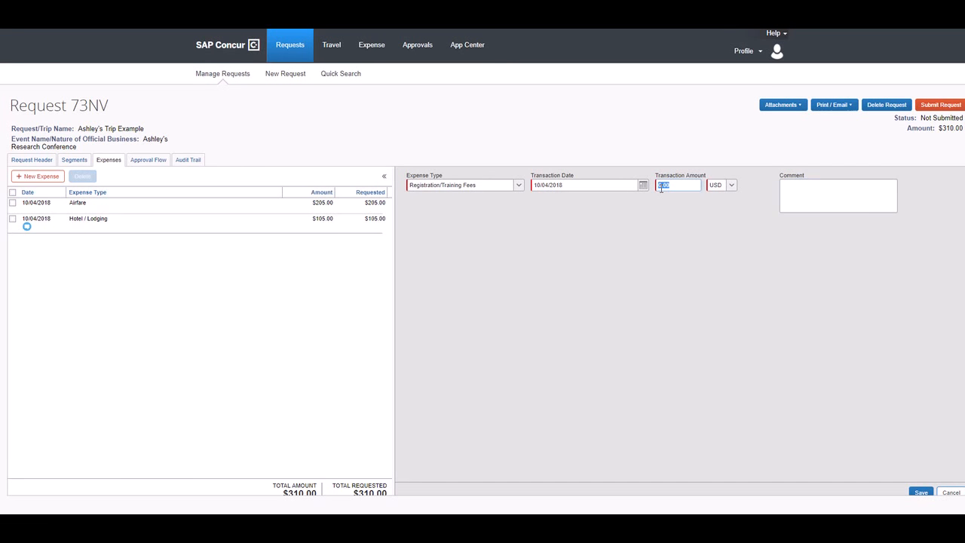
pyautogui.write('235')
pyautogui.click(917, 494)
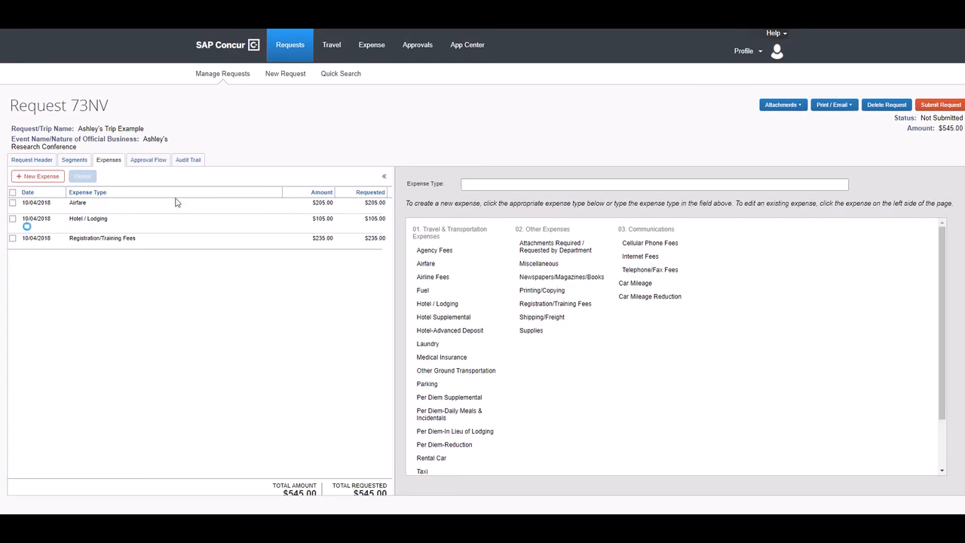
# Save a $50.00 Supplies expense with comment 'Printing poster' and display the approval flow.
pyautogui.scroll(-1, 485, 342)
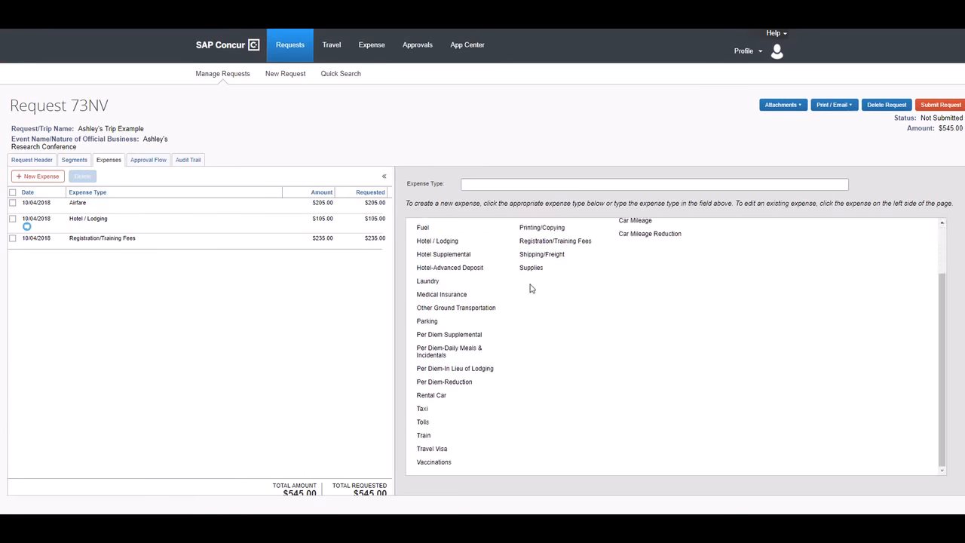
pyautogui.click(531, 269)
pyautogui.click(828, 182)
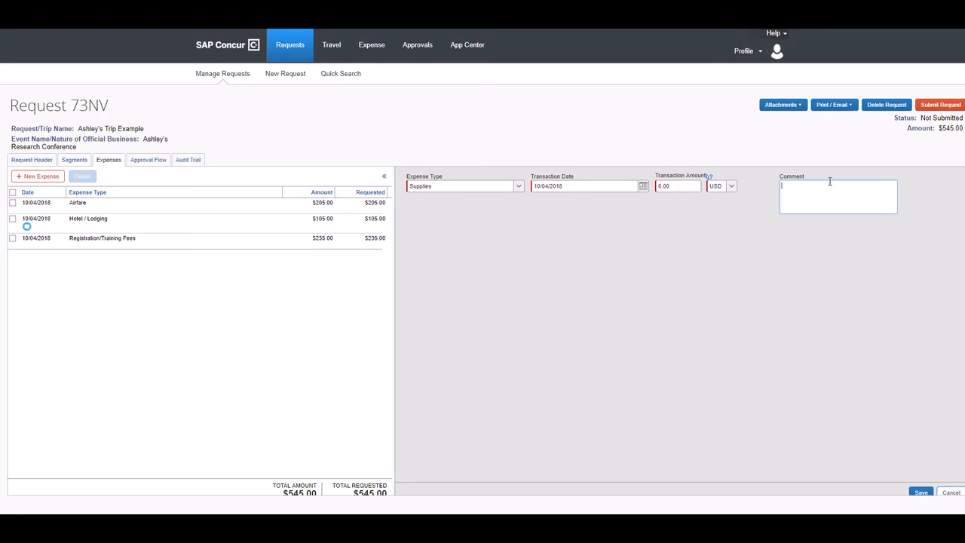
pyautogui.write('Printing poster')
pyautogui.click(660, 184)
pyautogui.write('50')
pyautogui.click(921, 492)
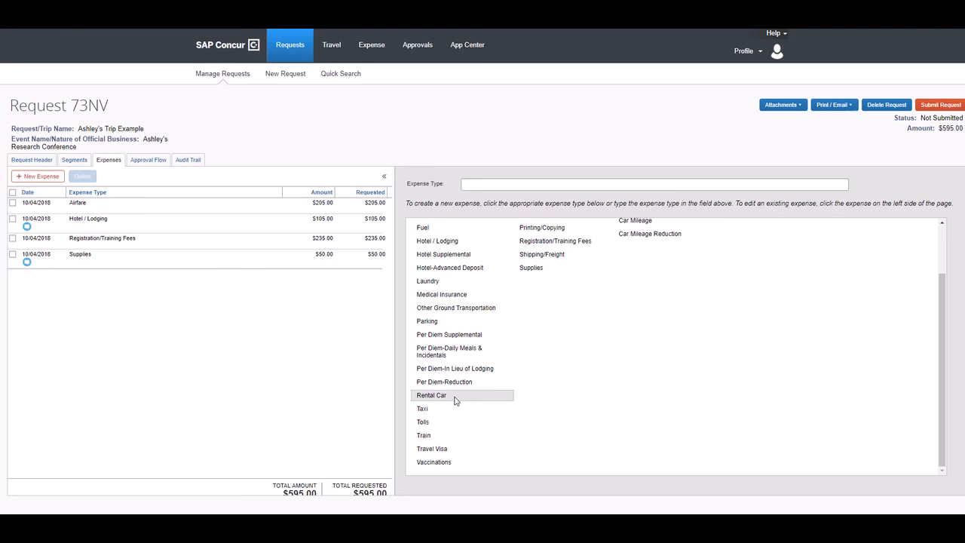
pyautogui.click(149, 161)
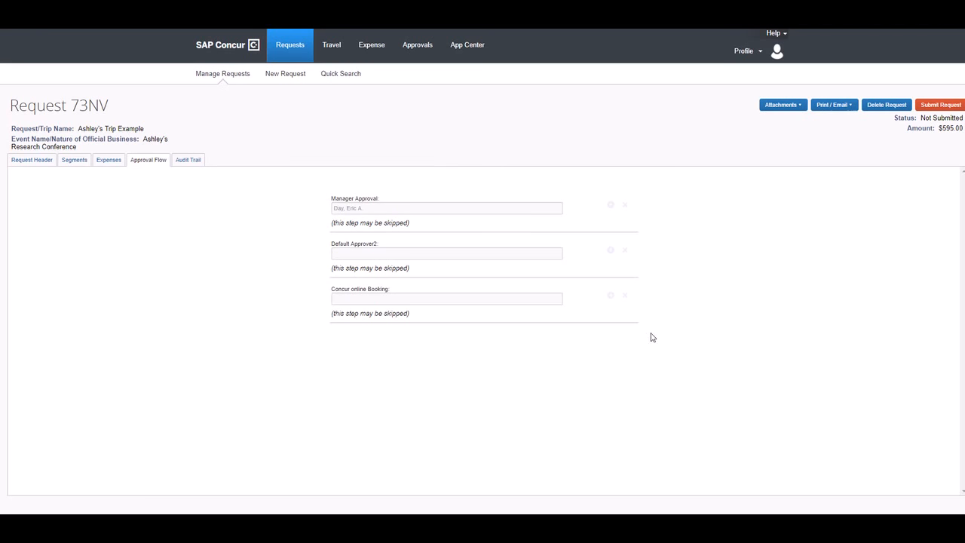
pyautogui.click(195, 161)
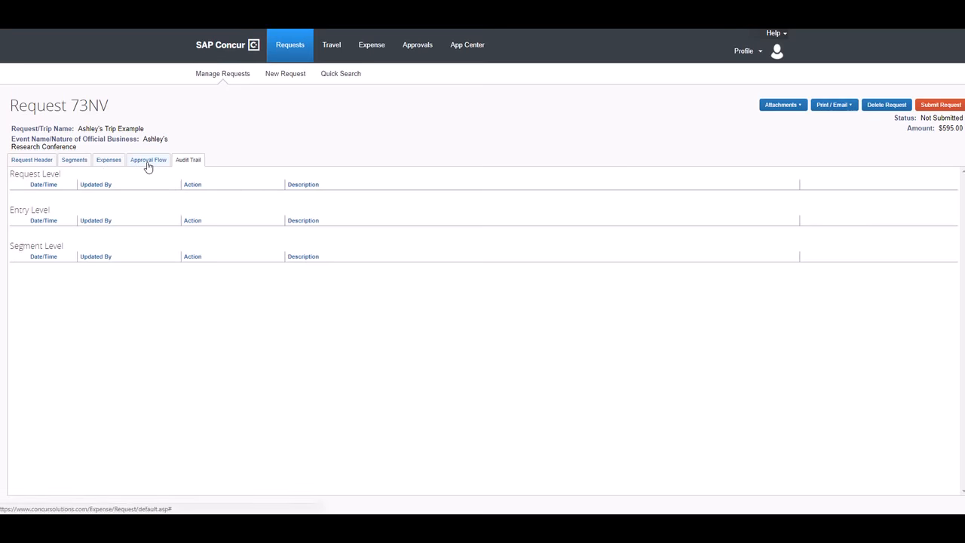
pyautogui.click(148, 160)
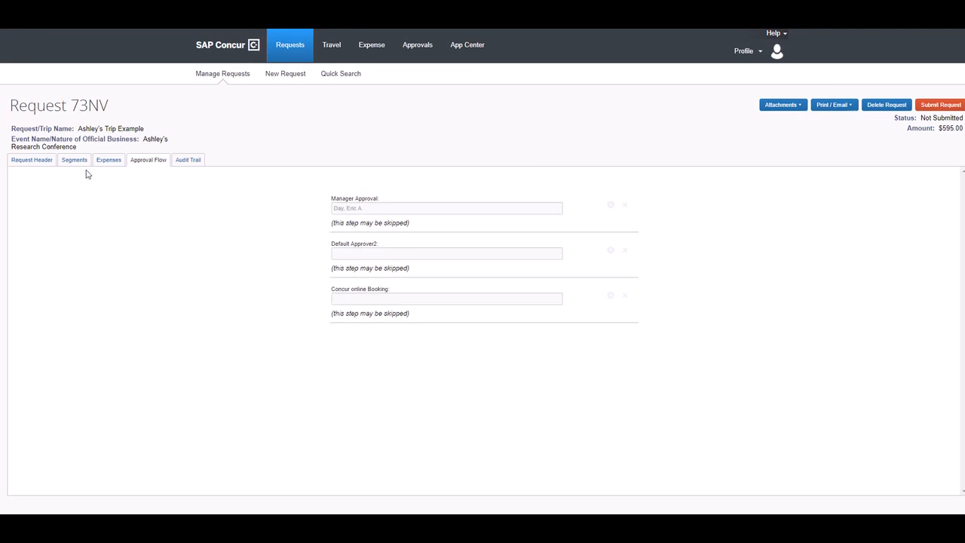
pyautogui.click(109, 159)
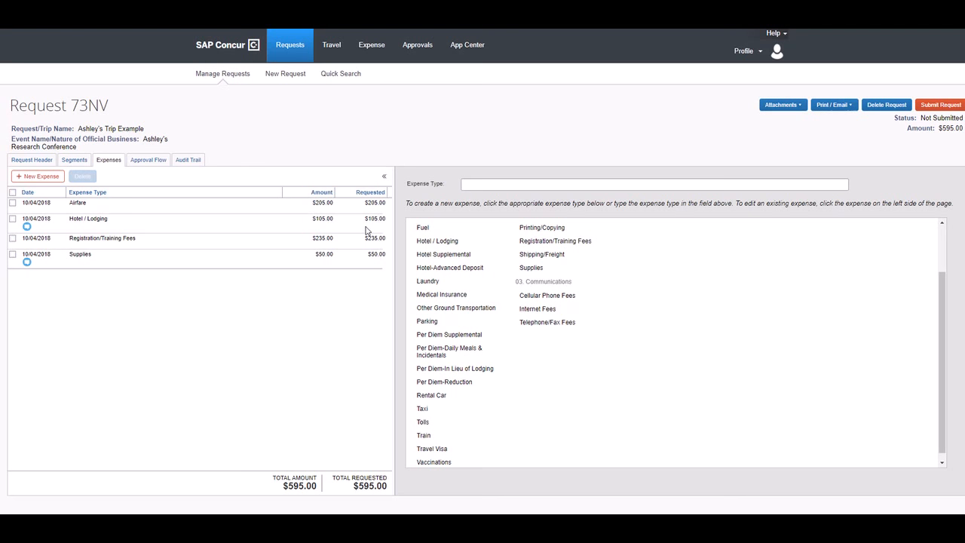
pyautogui.click(951, 109)
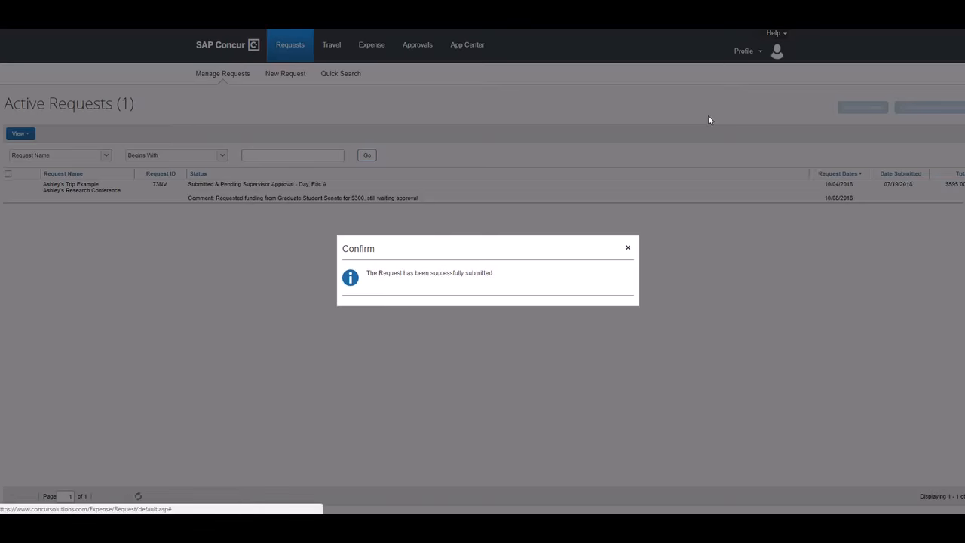